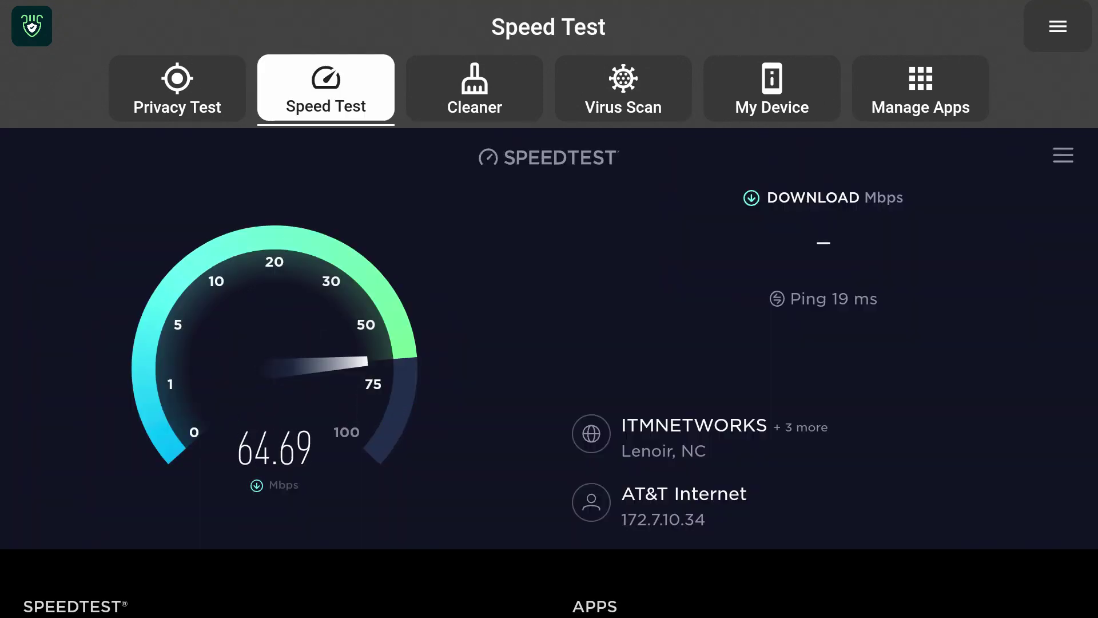
Move right from the Speed Test tab across DefSquid's tabs toward the My Device page
key("Right")
key("Right")
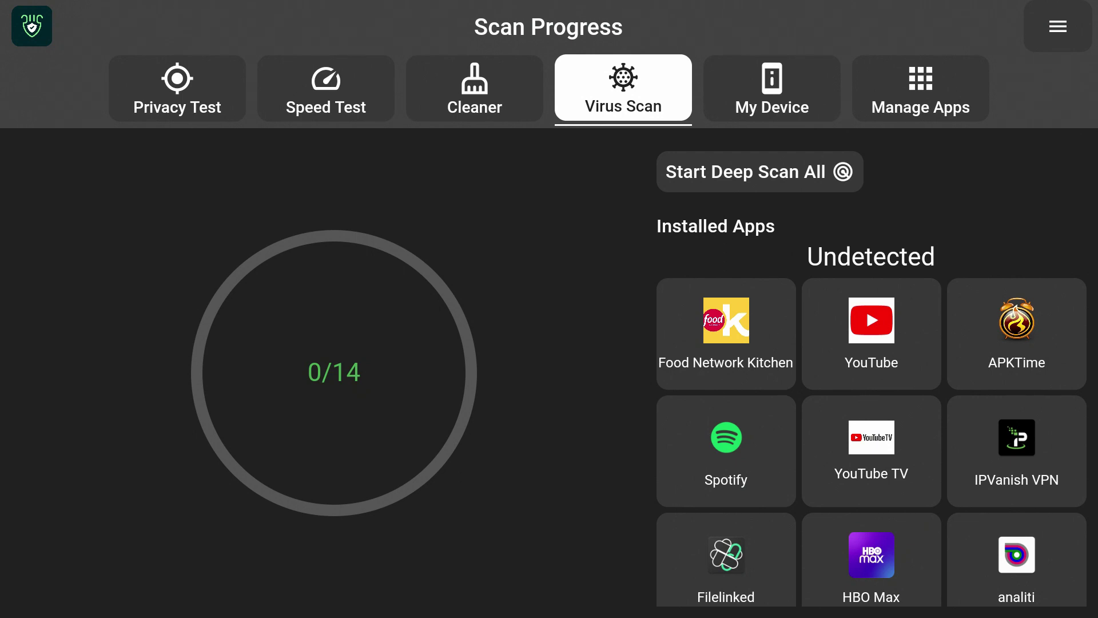
key("Right")
key("Right")
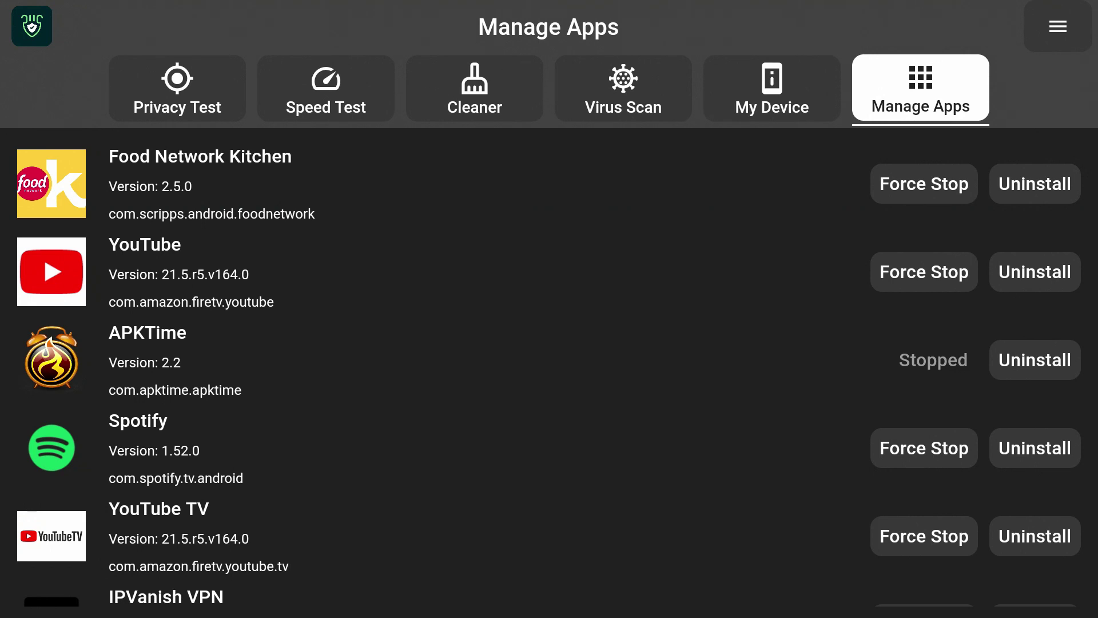
Highlight Force Stop for Food Network Kitchen in DefSquid's Manage Apps list
key("Down")
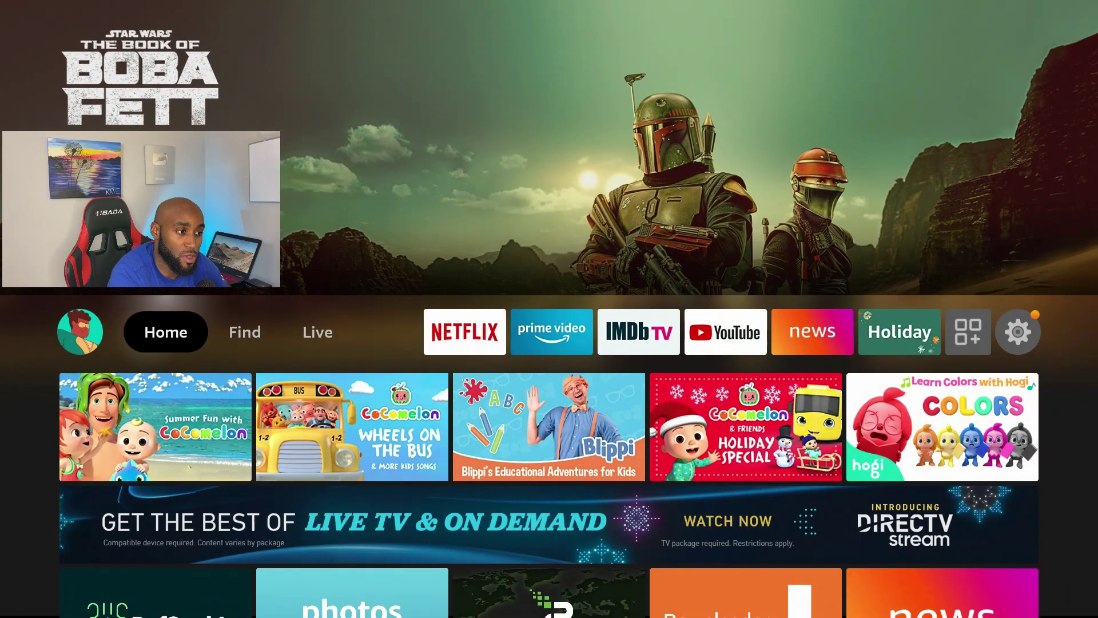
Launch IPVanish VPN from the home screen and open its settings to connect
key("Down")
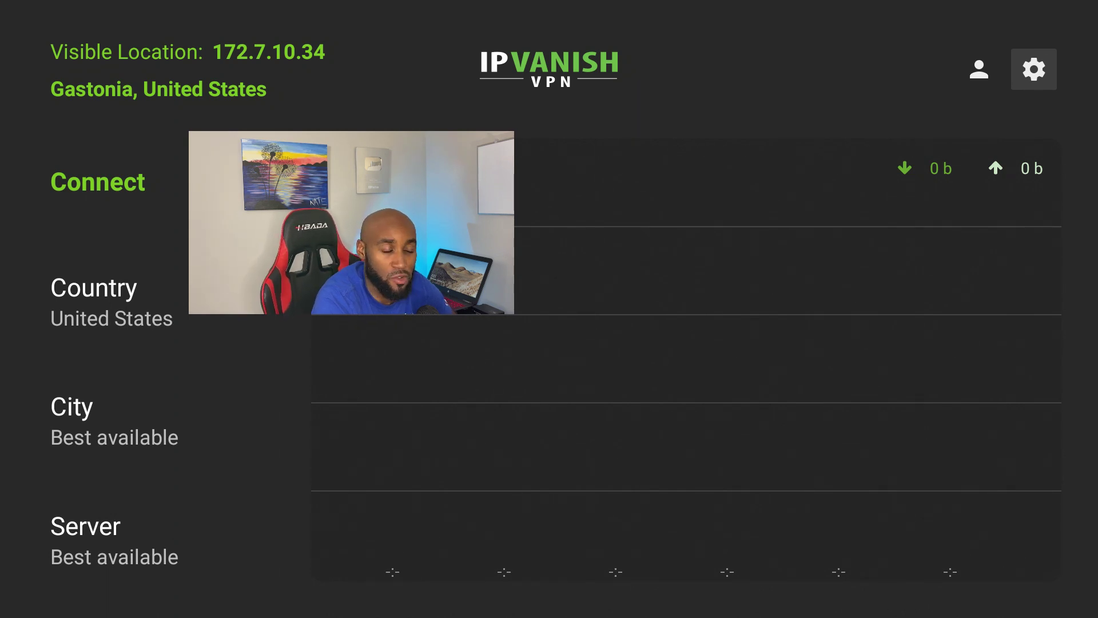
key("Return")
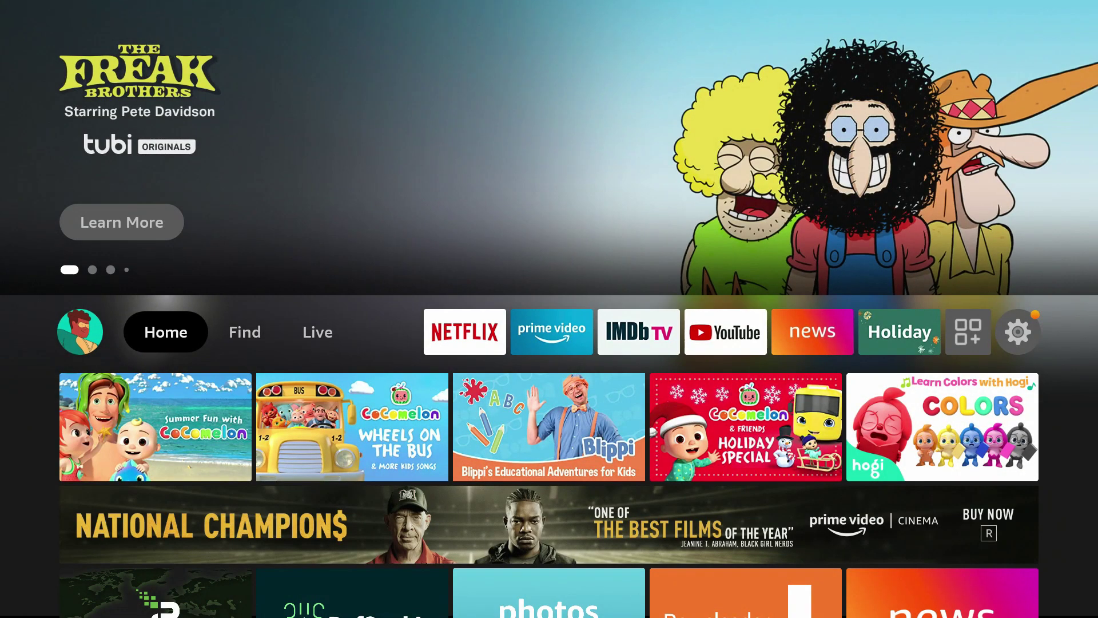
Launch DefSquid from the Recently Used Apps row on the home screen
key("Down")
key("Down")
key("Down")
key("Right")
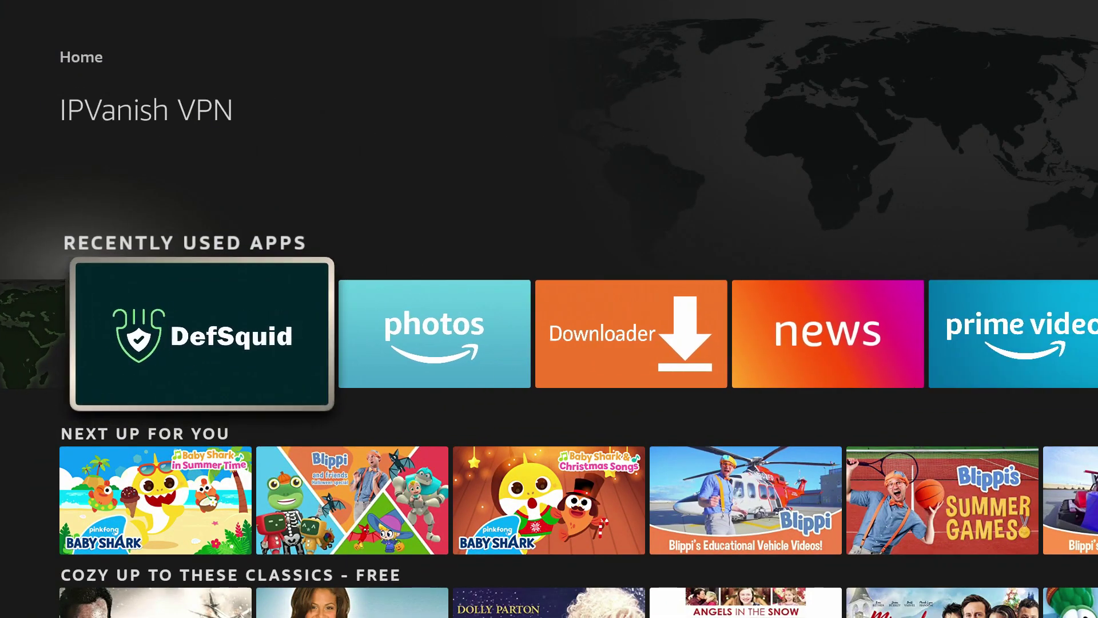
key("Home")
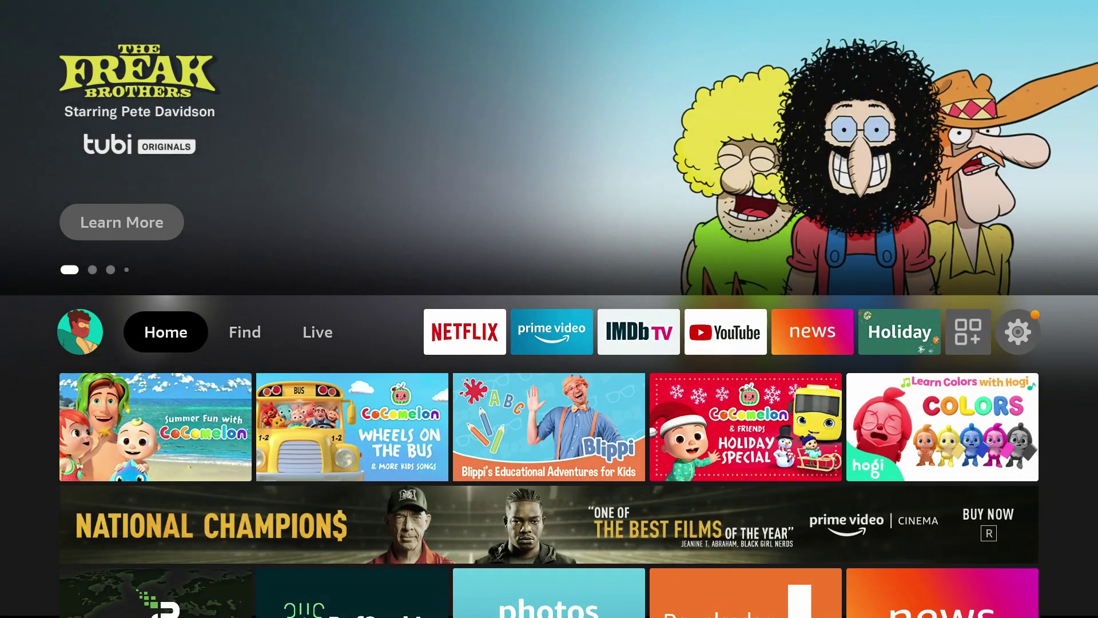
key("Down")
key("Down")
key("Down")
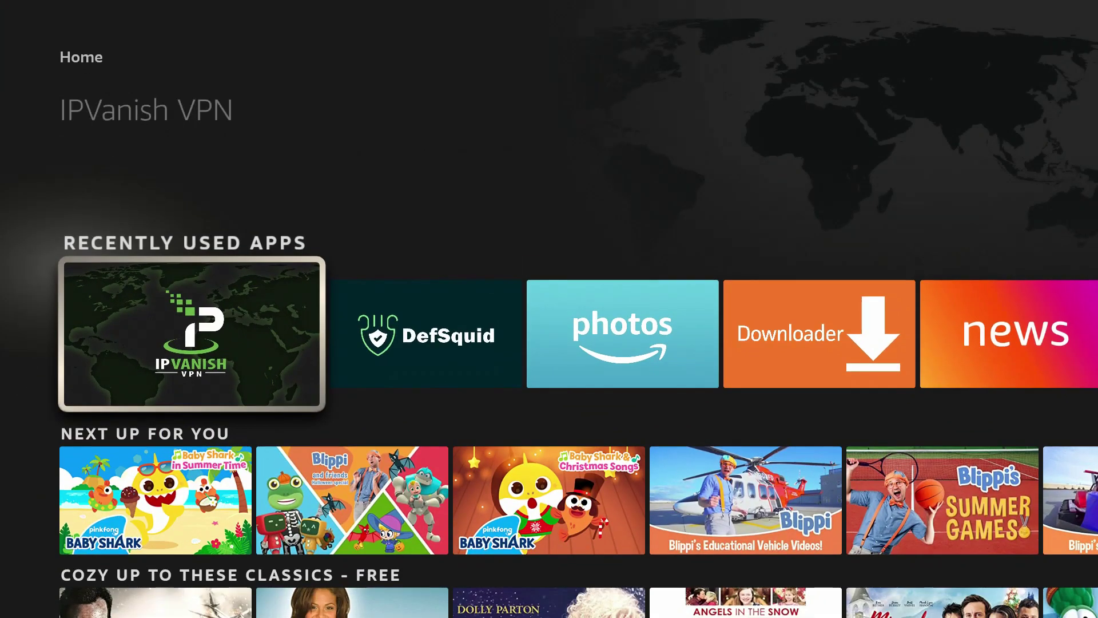
key("Right")
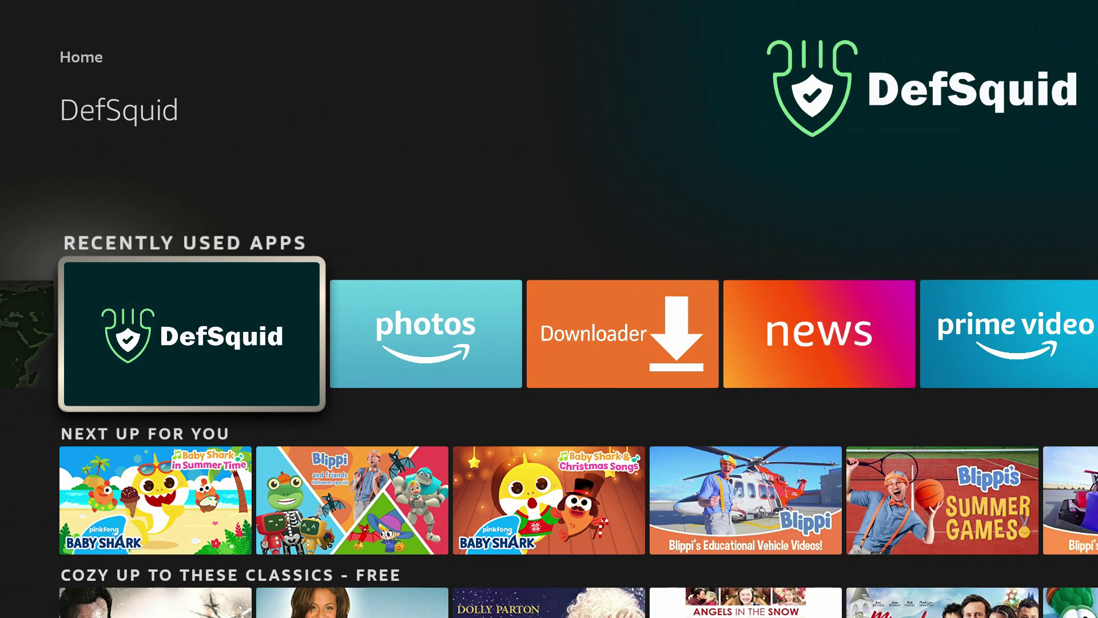
key("Return")
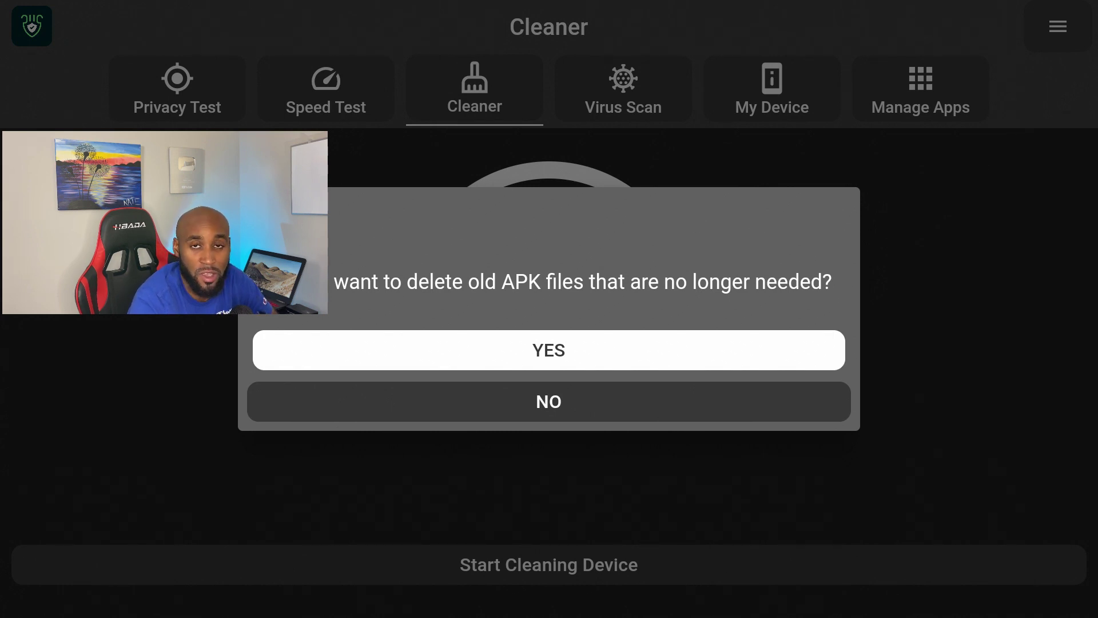
Confirm YES to deleting old APK files and let cleaning finish with 38 optimizations
key("Return")
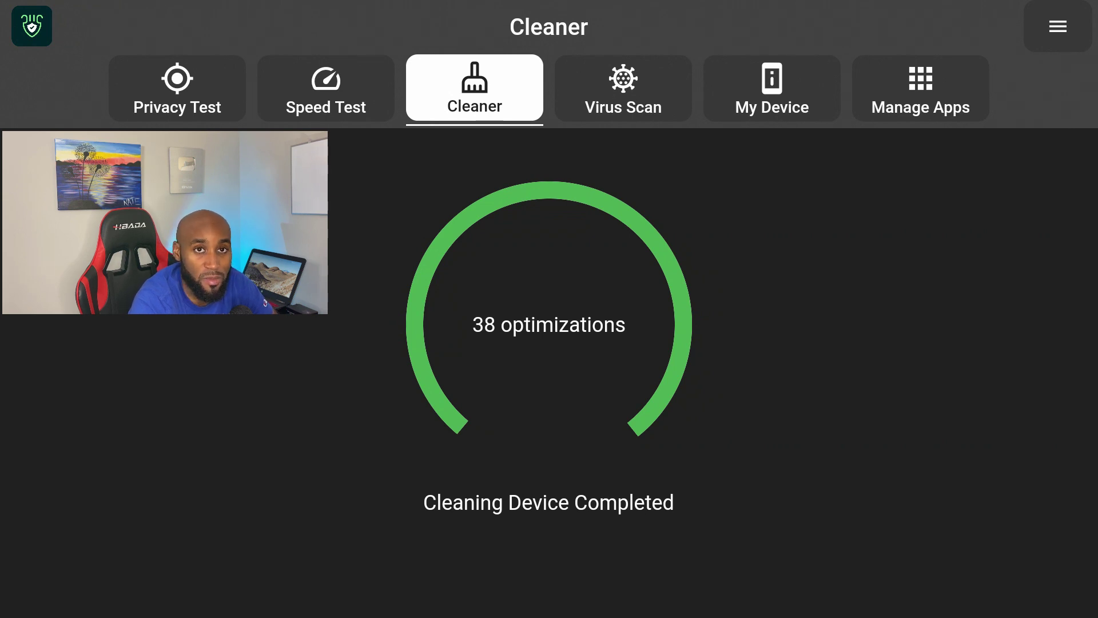
Open Virus Scan and start a deep scan of all installed apps
left_click(623, 89)
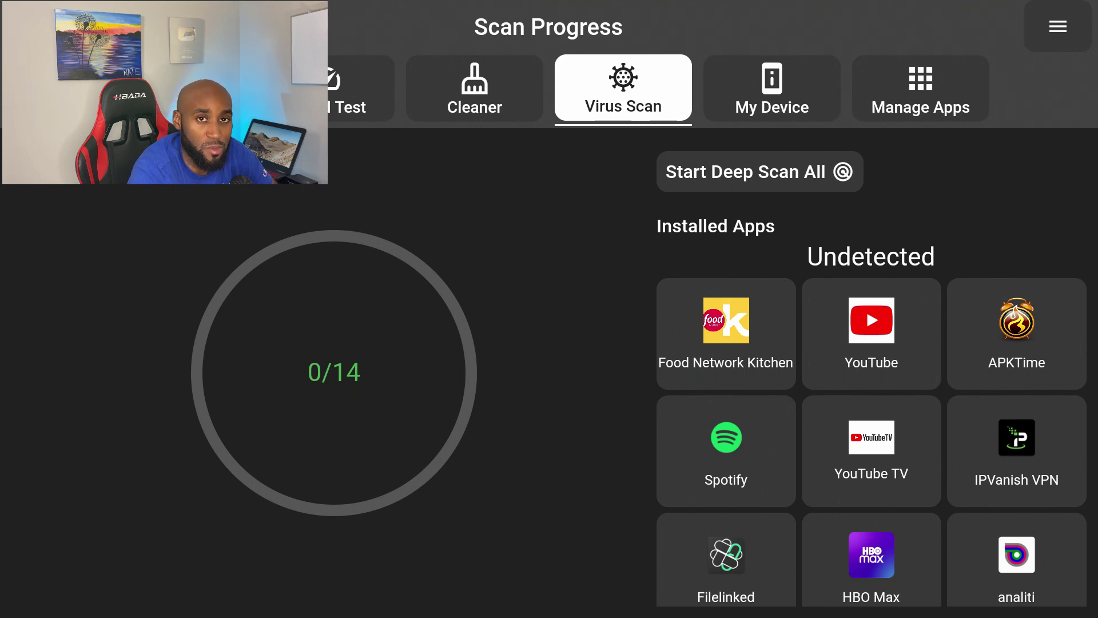
left_click(765, 172)
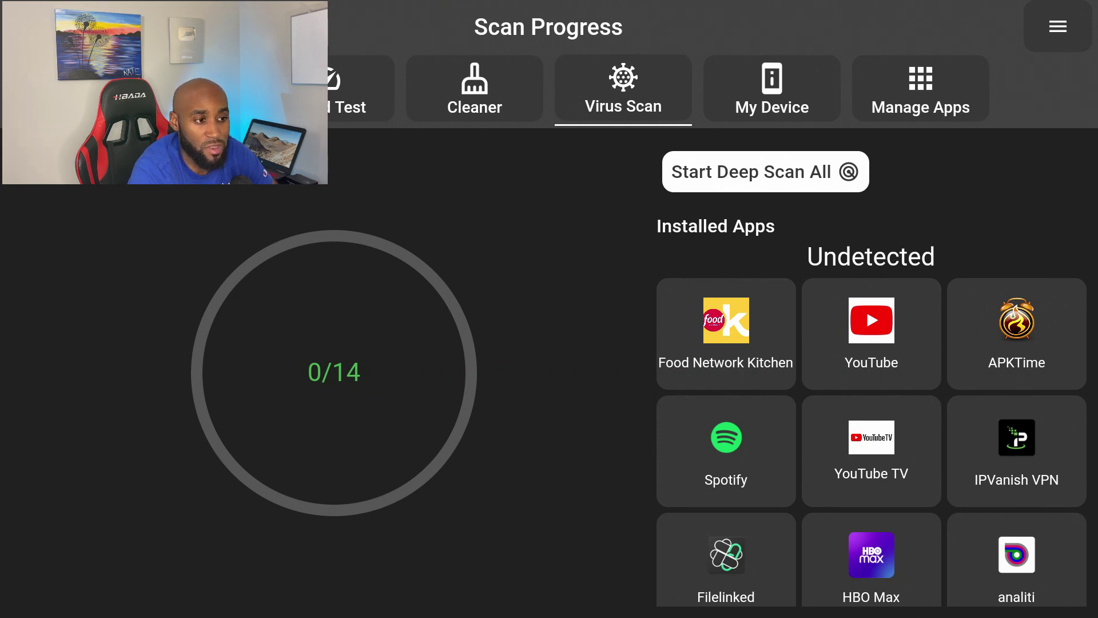
key("Down")
key("Down")
key("Up")
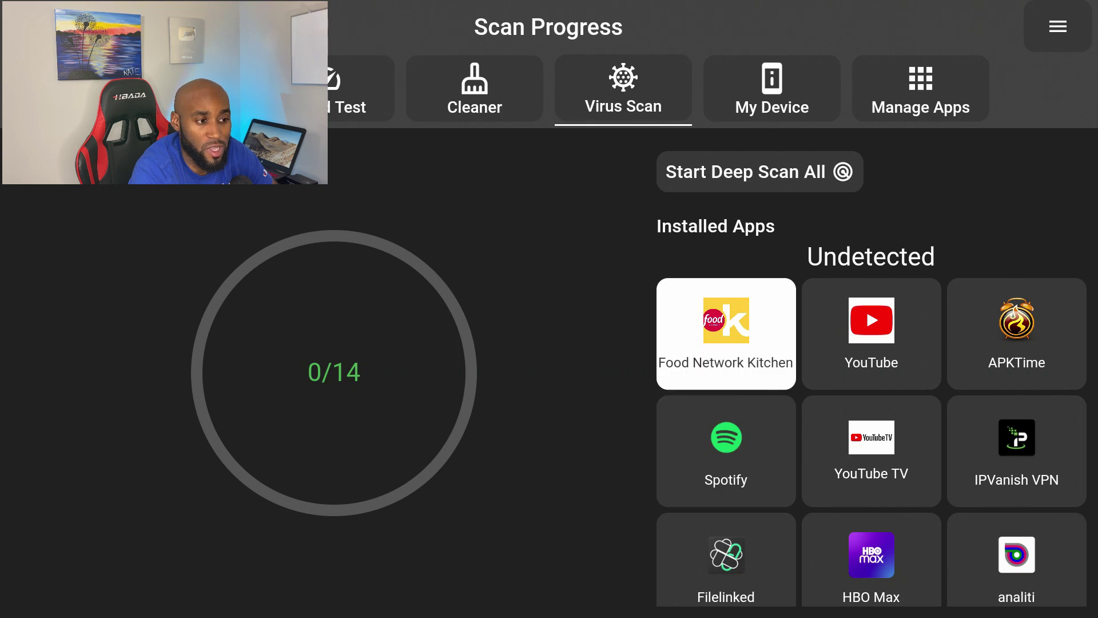
key("Return")
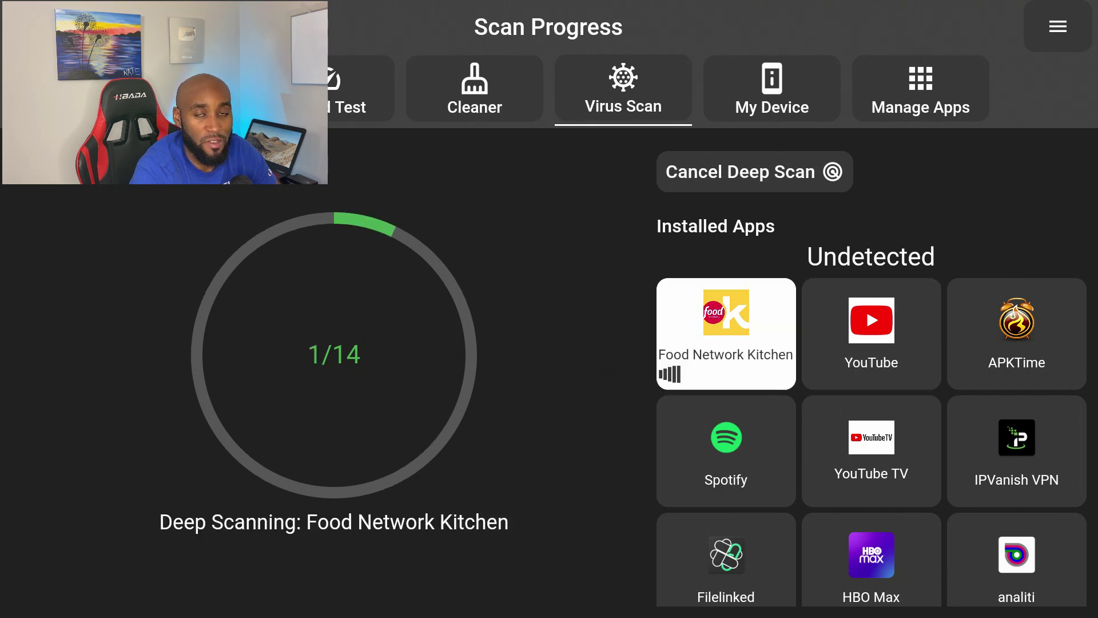
Try scanning YouTube mid-run, then move focus up to Cancel Deep Scan
key("Right")
key("Return")
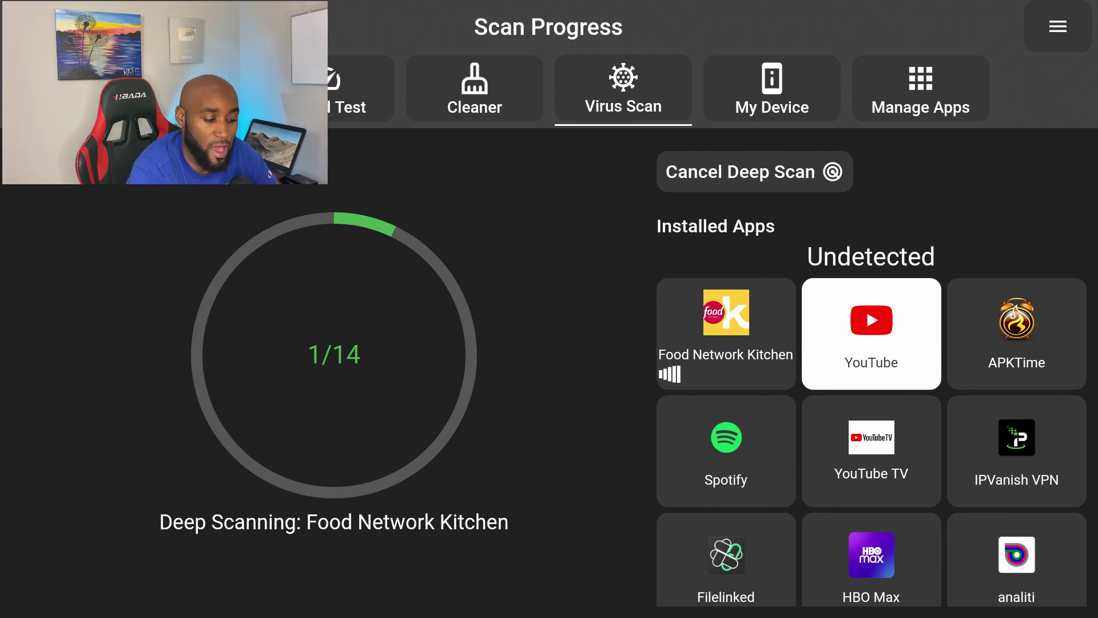
left_click(726, 334)
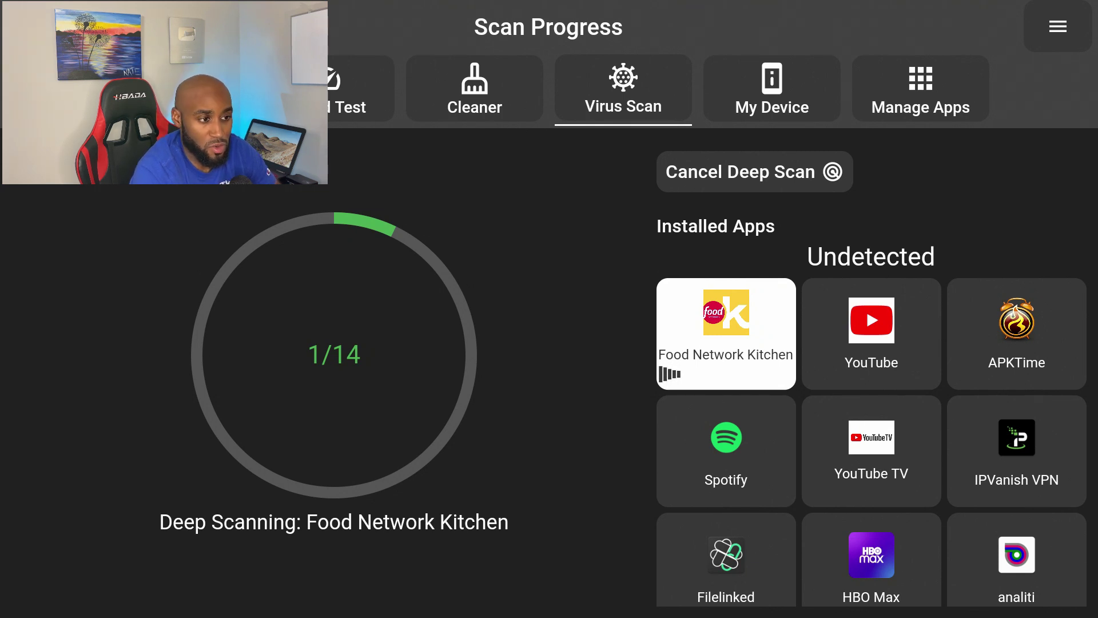
left_click(760, 172)
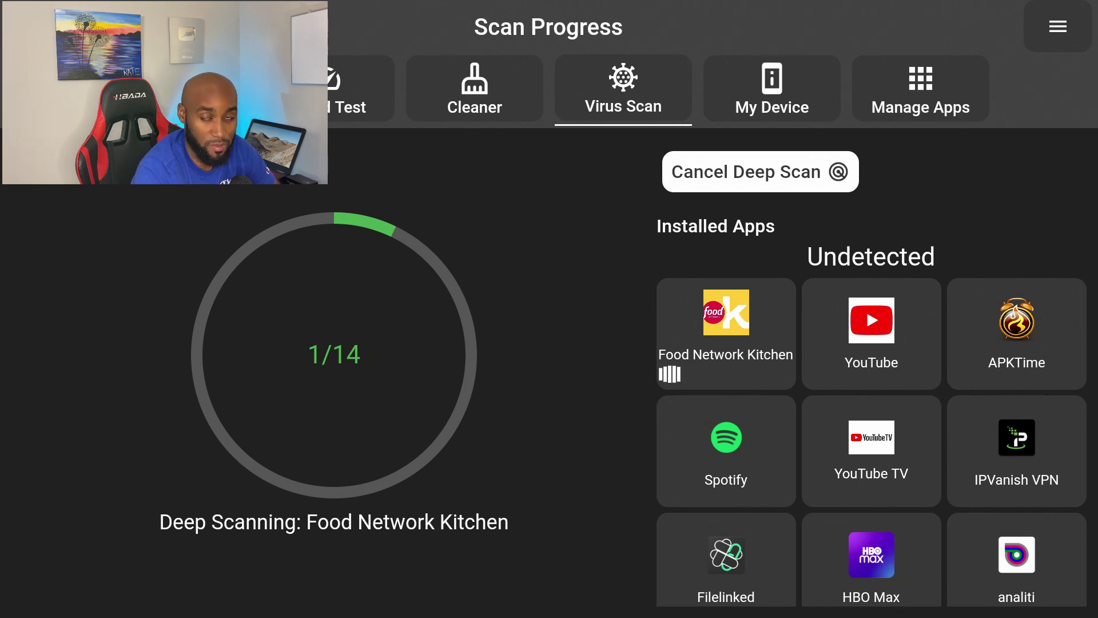
Open the My Device page and browse its shortcuts, settling on Applications
key("Up")
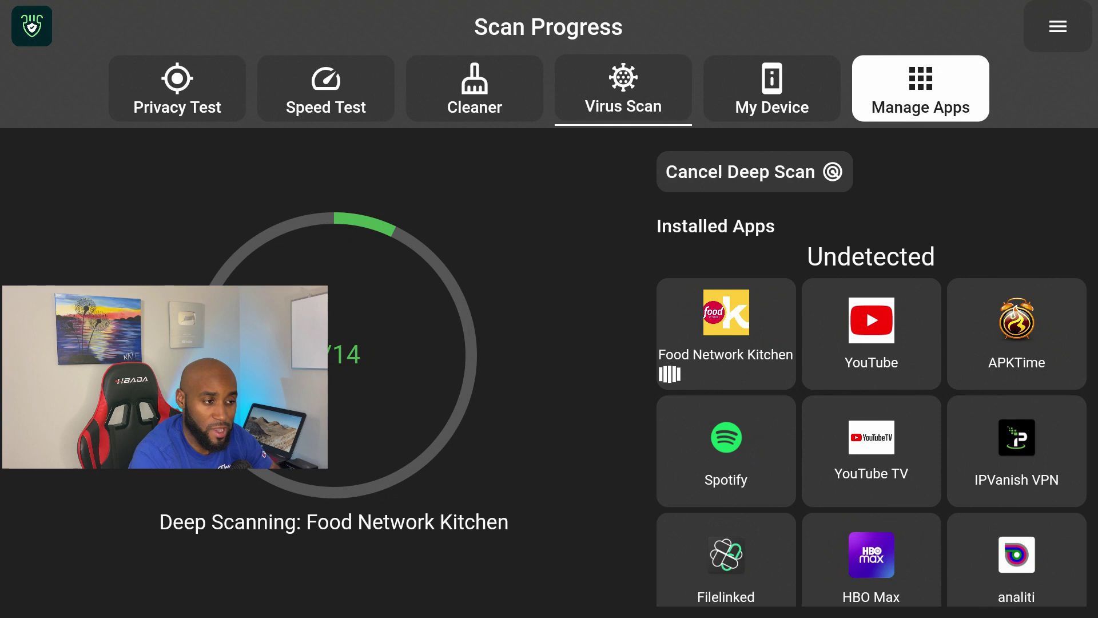
key("Left")
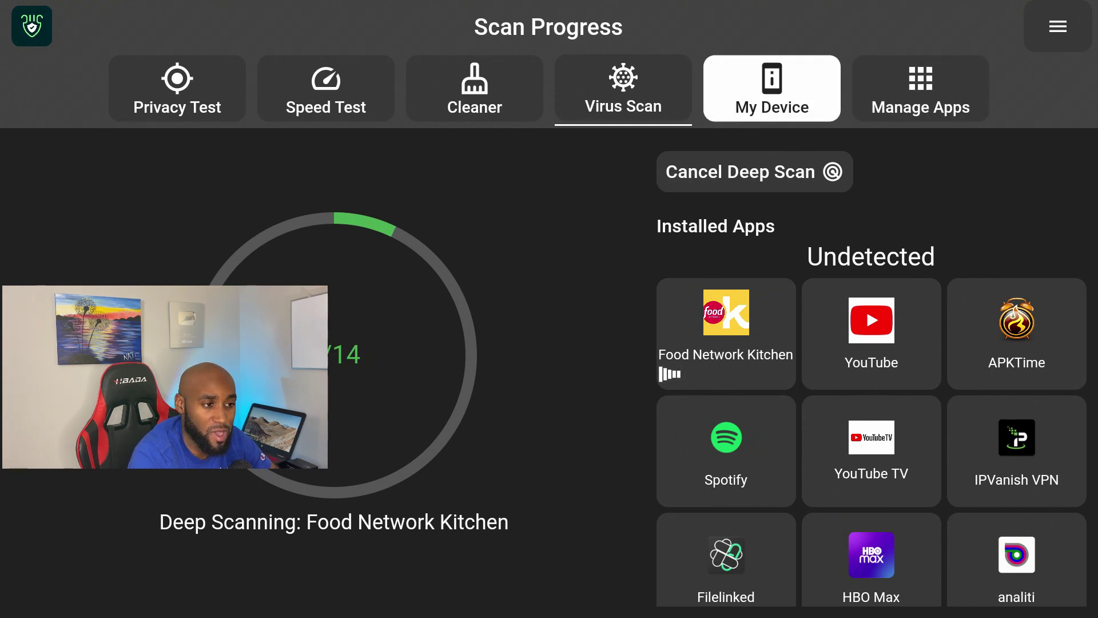
key("Return")
key("Down")
key("Left")
key("Left")
key("Left")
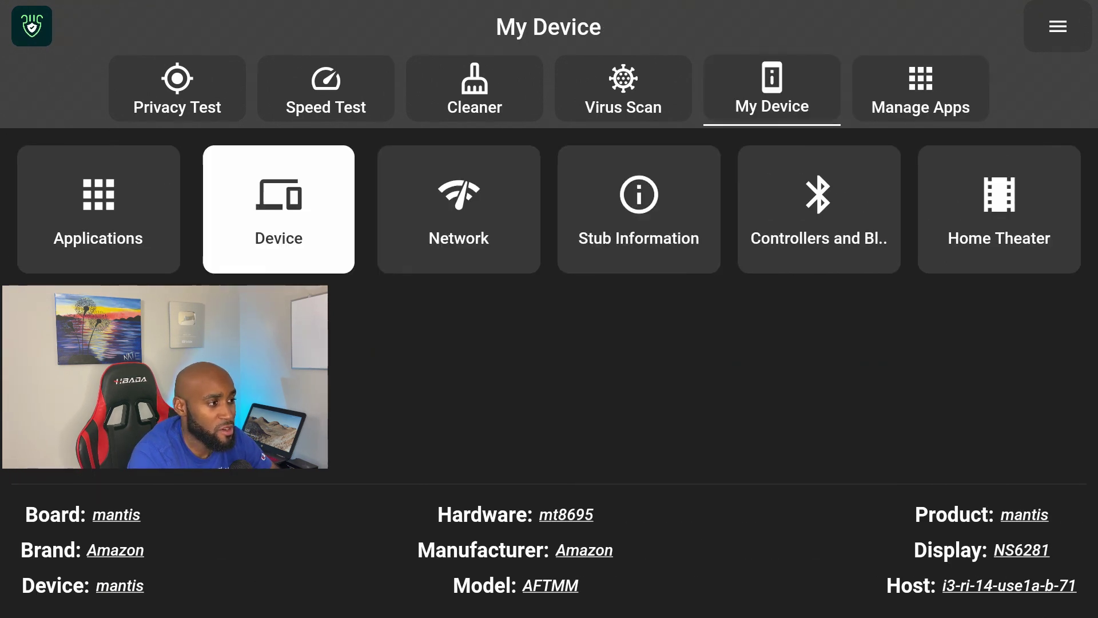
key("Right")
key("Right")
key("Right")
key("Left")
key("Left")
key("Left")
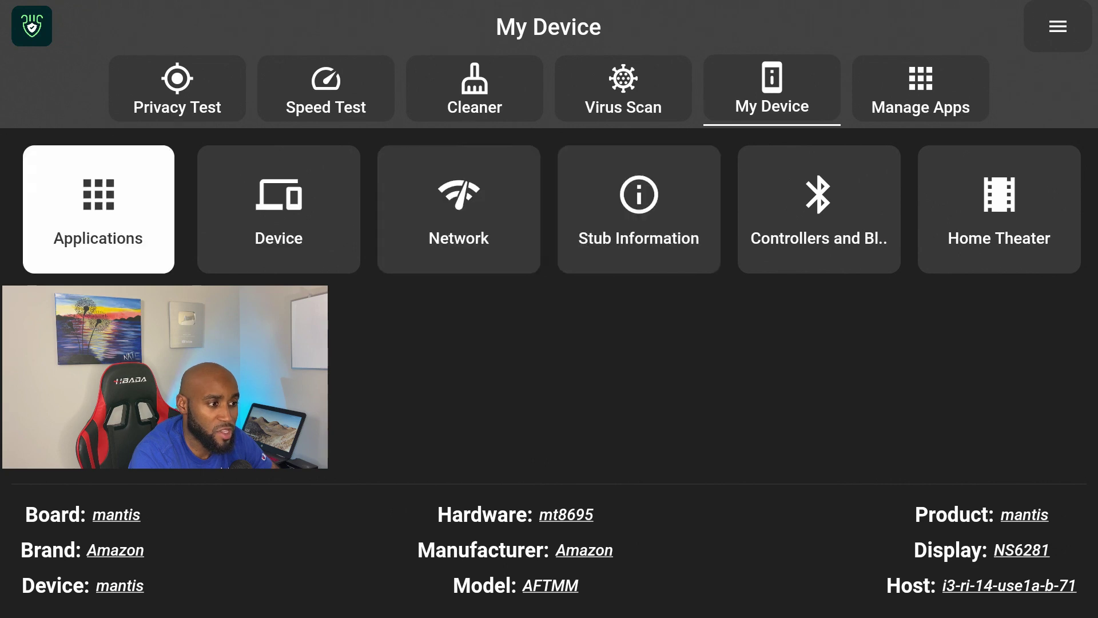
key("Right")
key("Right")
key("Right")
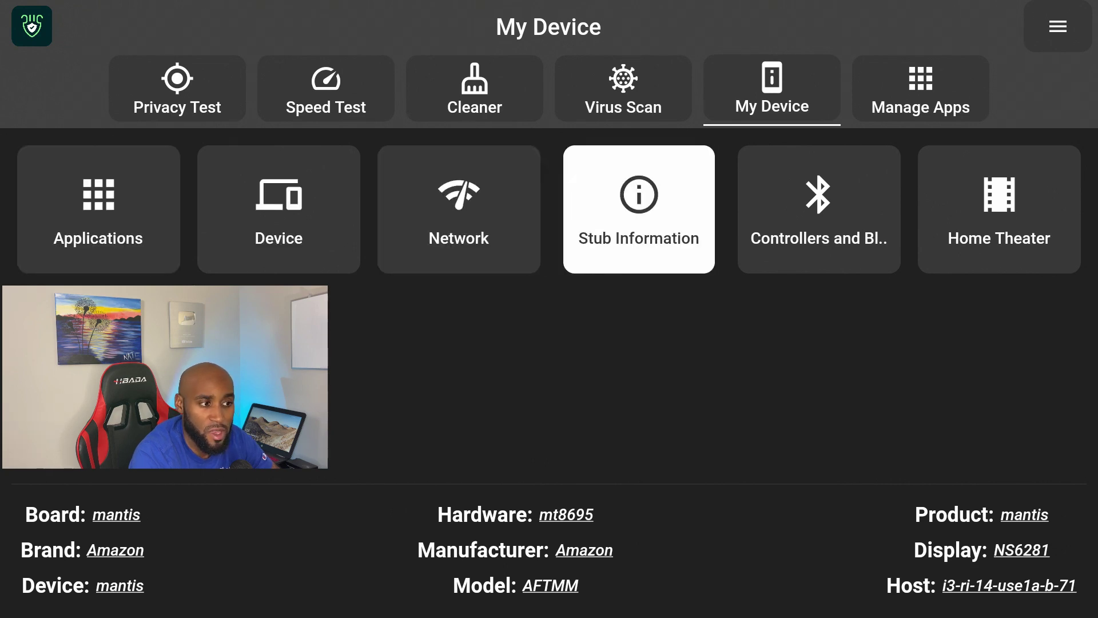
key("Right")
key("Right")
key("Left")
key("Left")
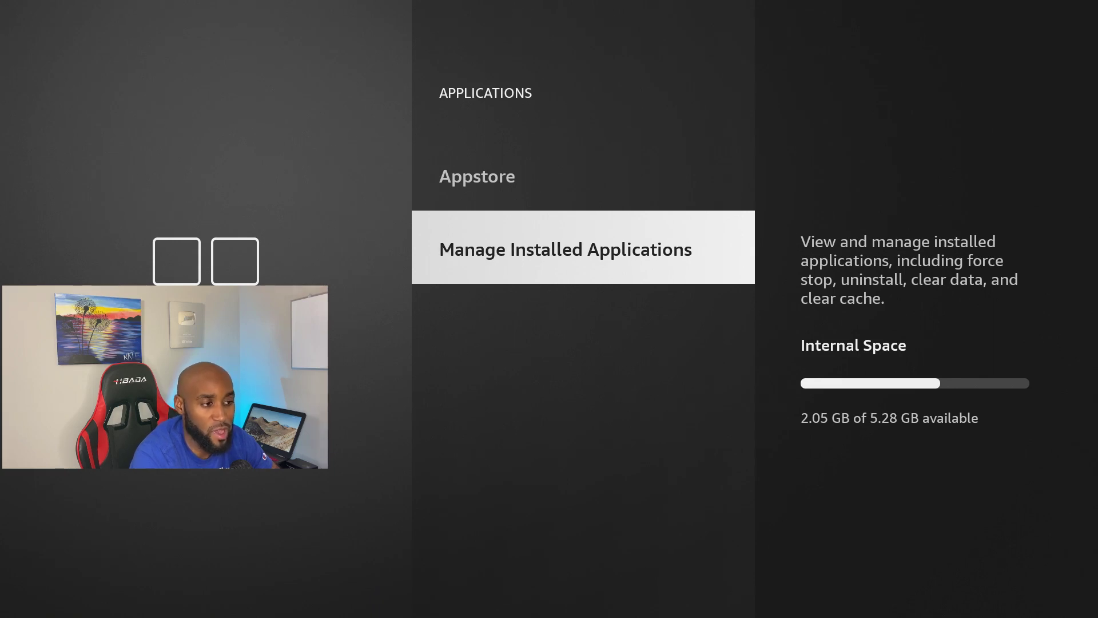
Visit Fire TV's installed-applications list and My Fire TV settings, returning each time, then go Home
key("Return")
key("Down")
key("Down")
key("Down")
key("Down")
key("Down")
key("Down")
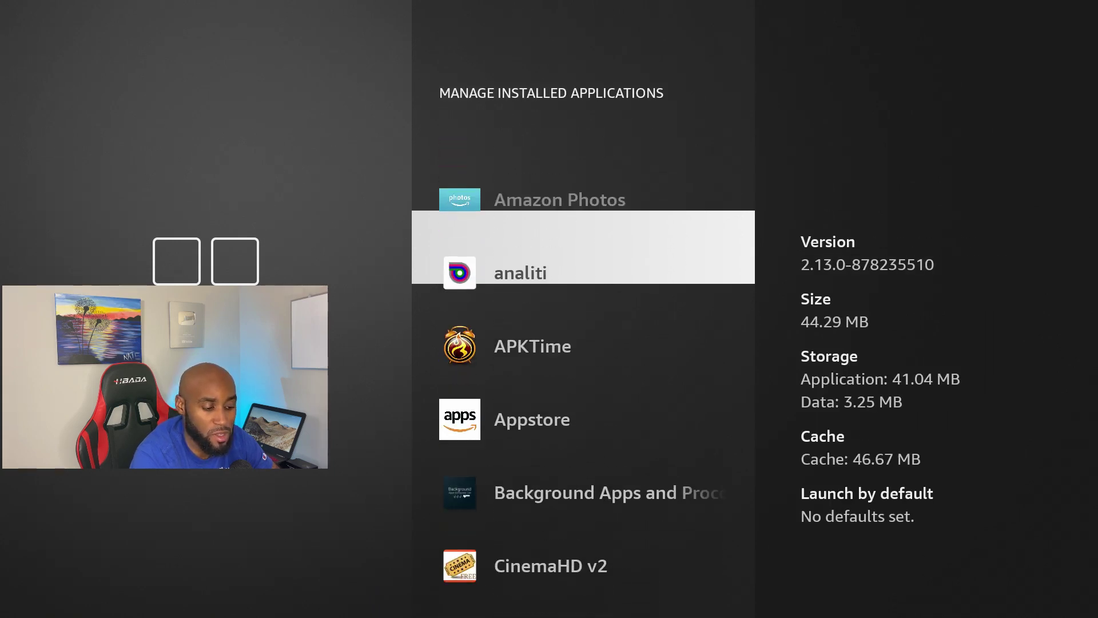
key("Escape")
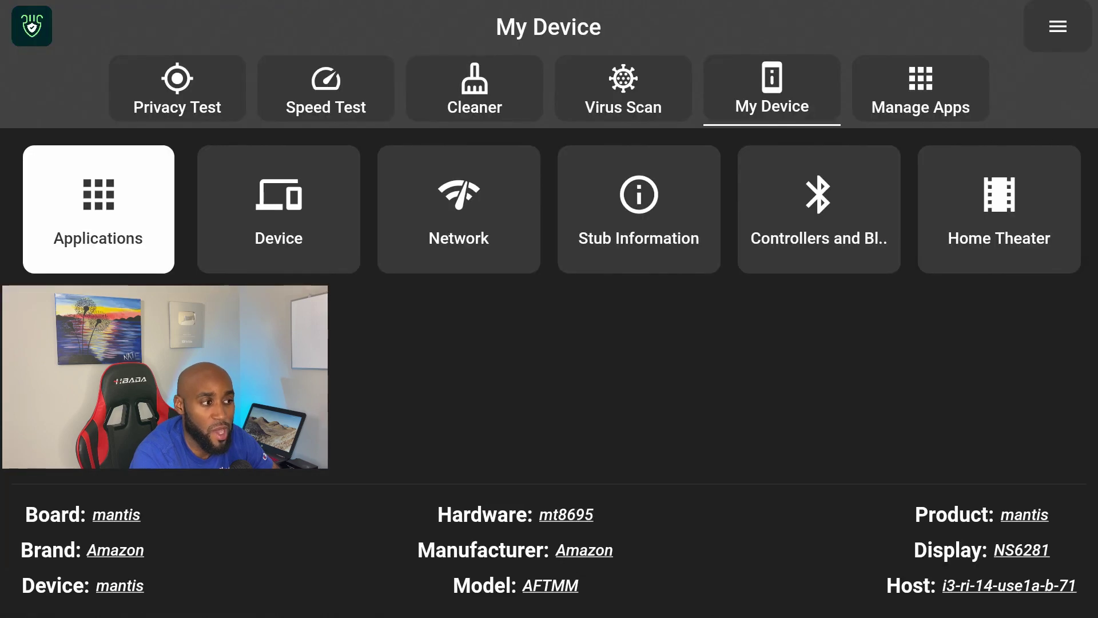
key("Right")
key("Return")
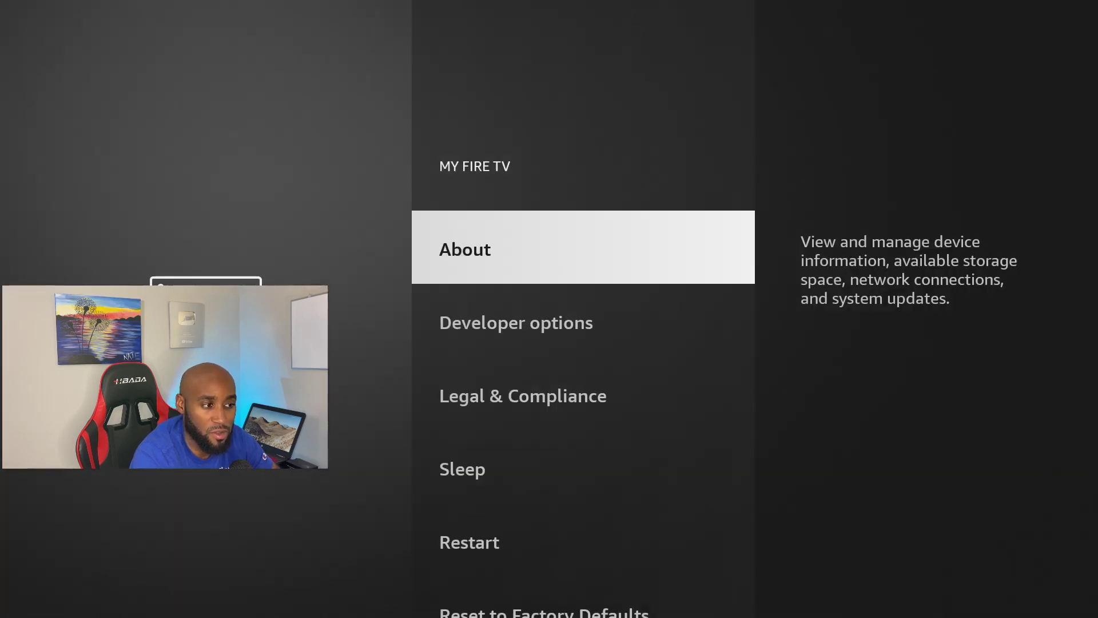
key("Escape")
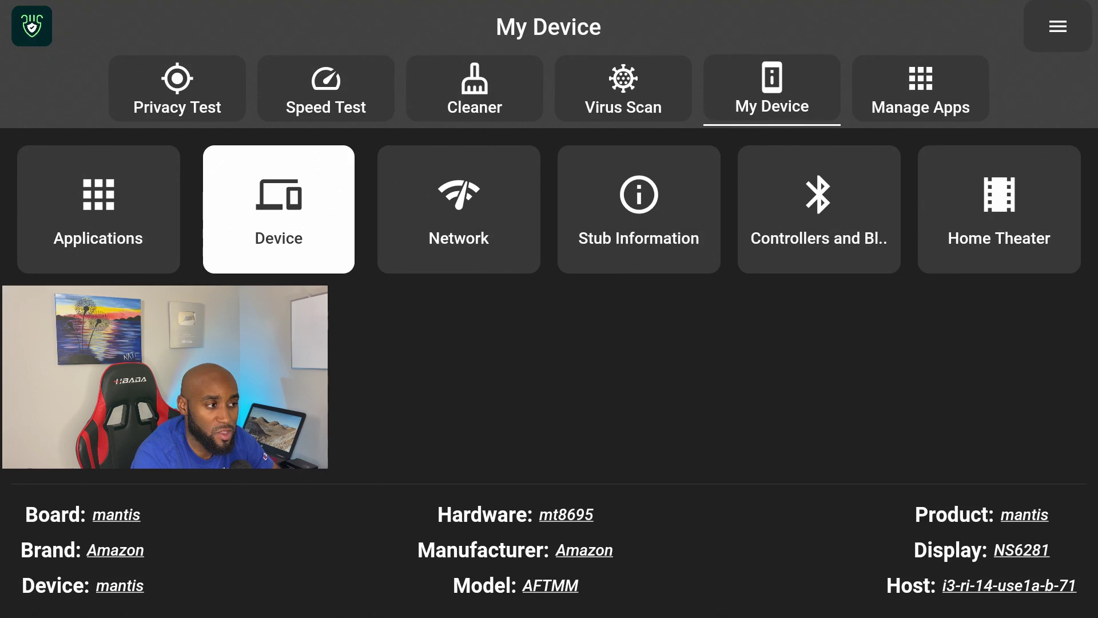
key("Home")
Open Manage Apps and go to force-stopping Food Network Kitchen in its app-info screen
key("Return")
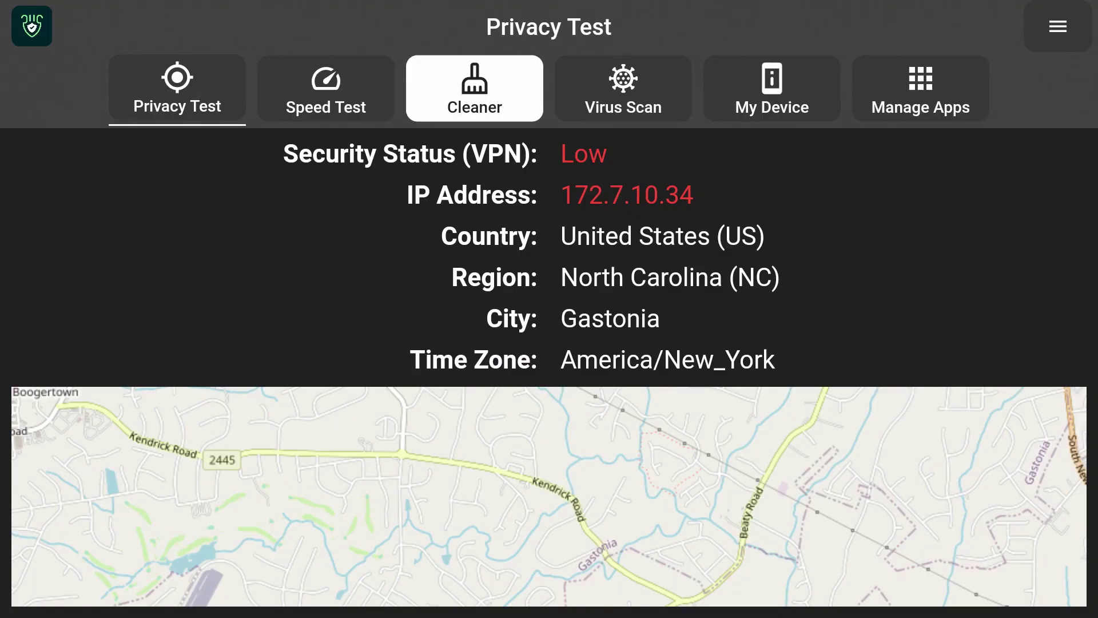
key("Right")
key("Right")
key("Right")
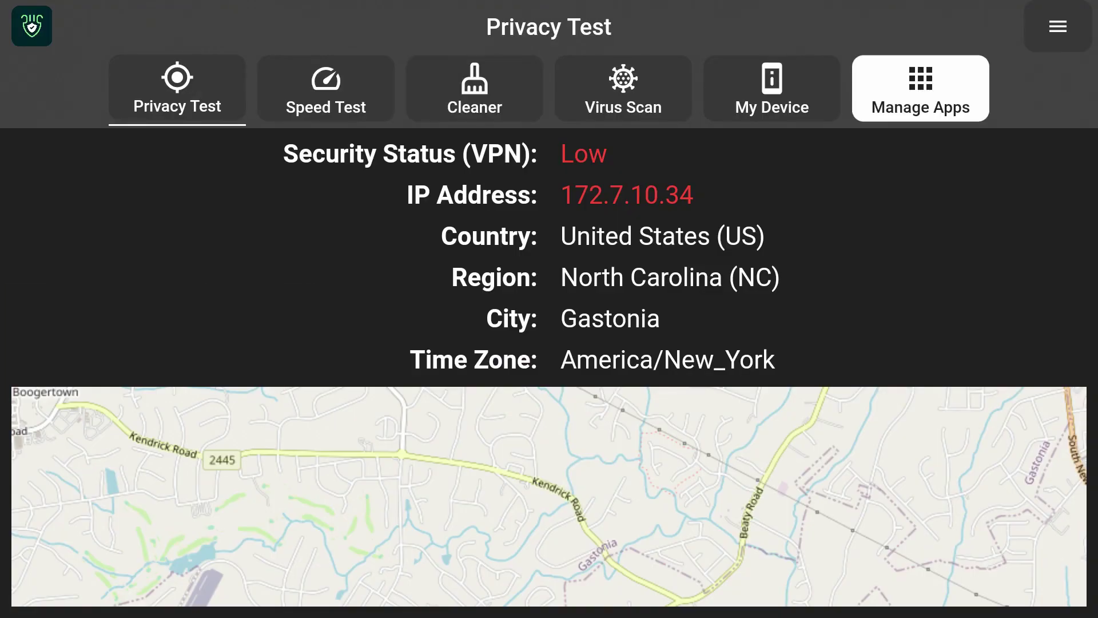
key("Return")
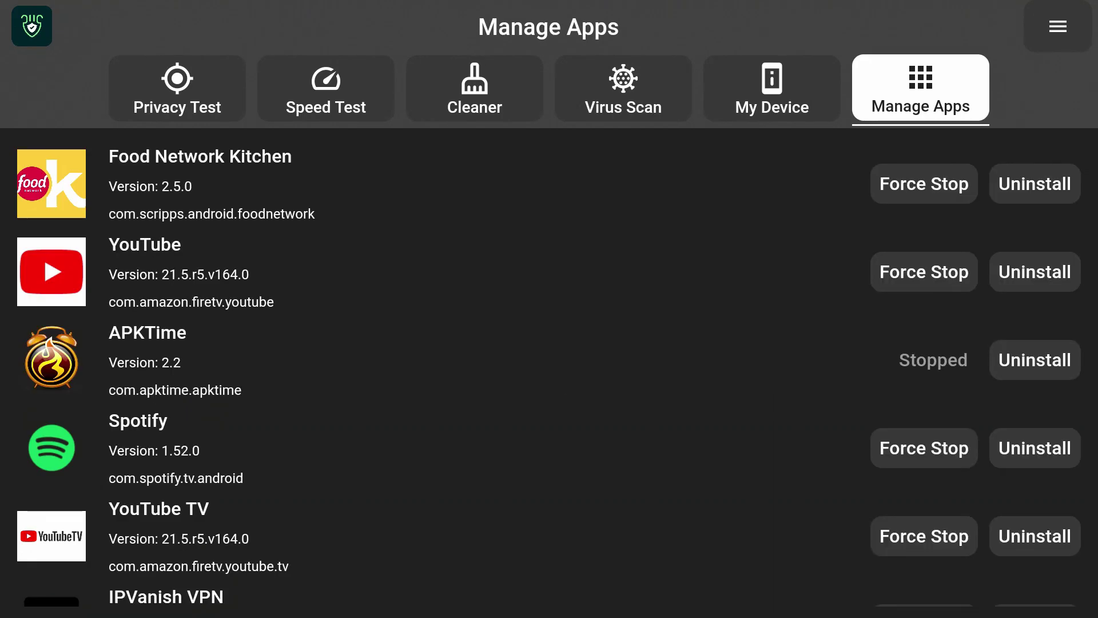
key("Down")
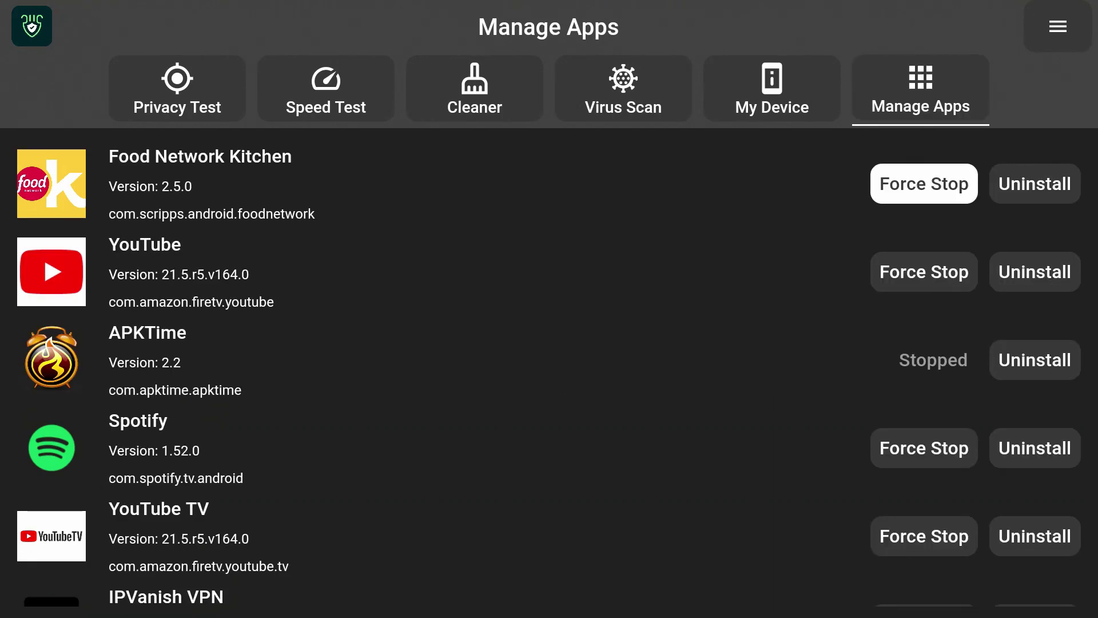
key("Down")
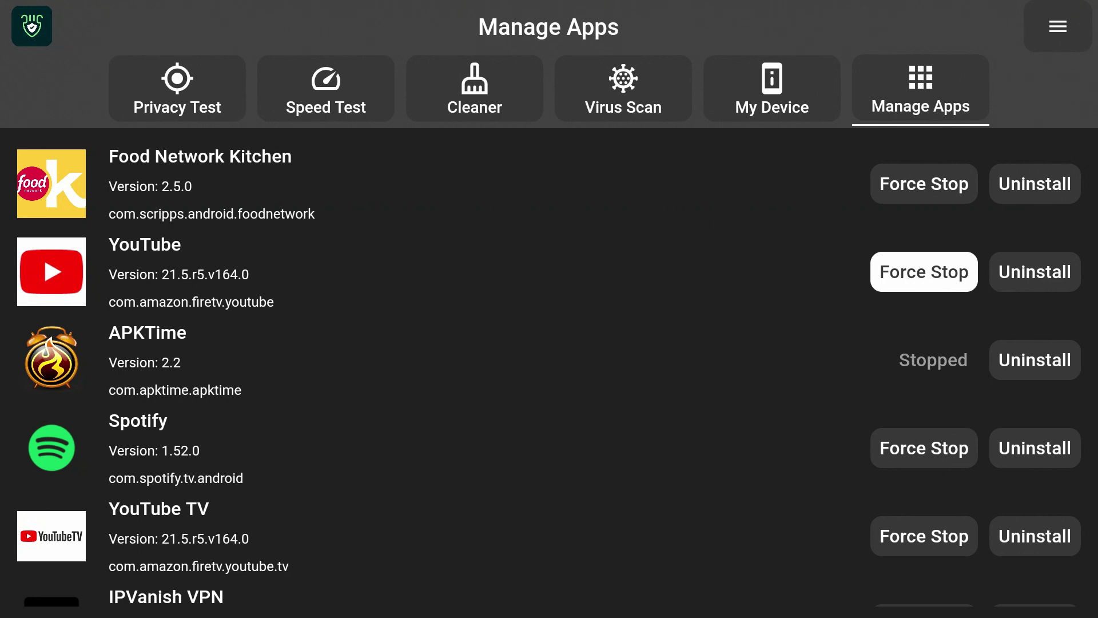
key("Up")
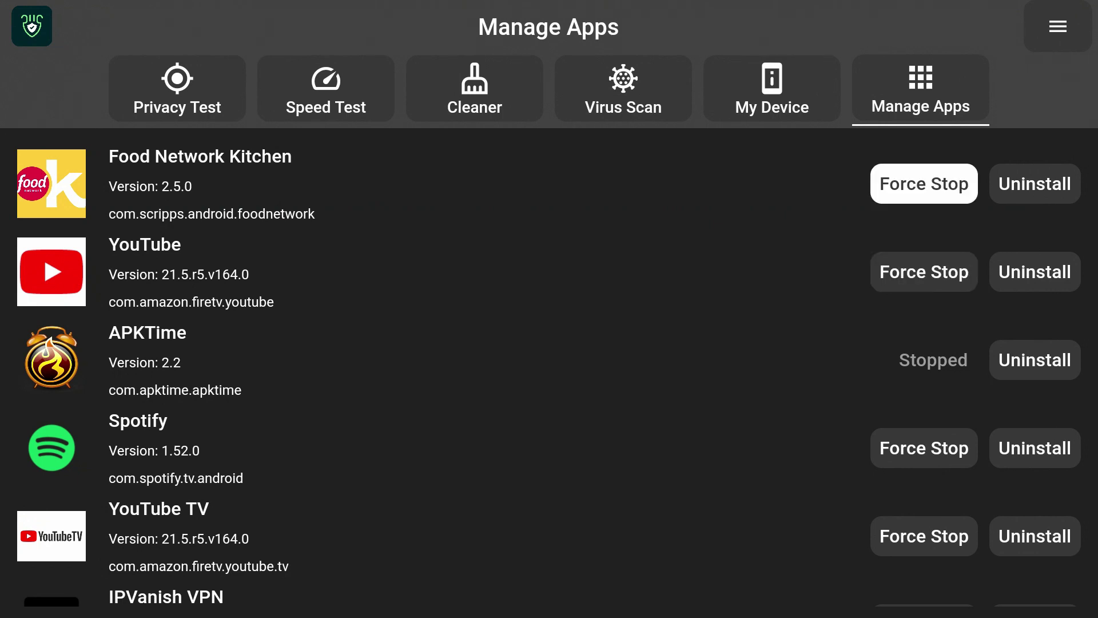
key("Return")
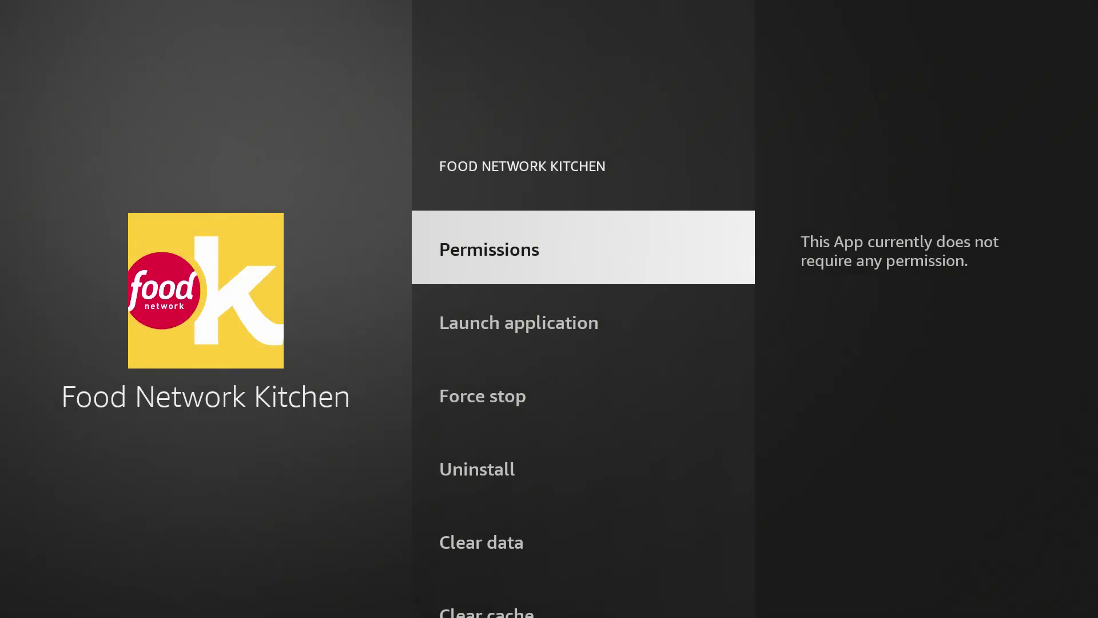
key("Down")
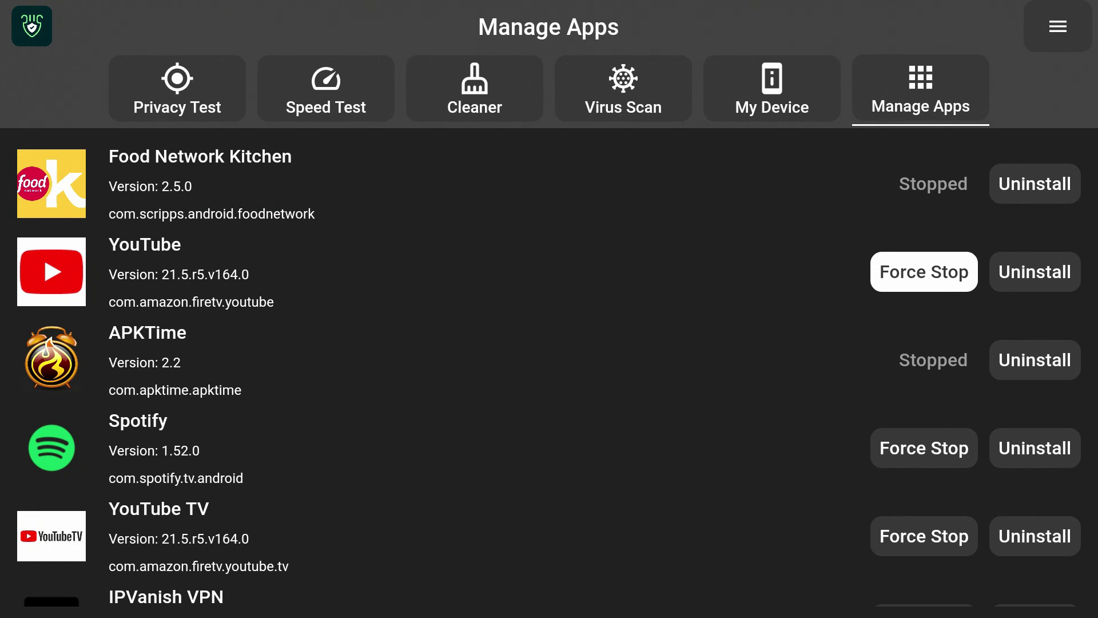
Force-stop YouTube from its app-info screen and return to the list
key("Down")
key("Up")
key("Return")
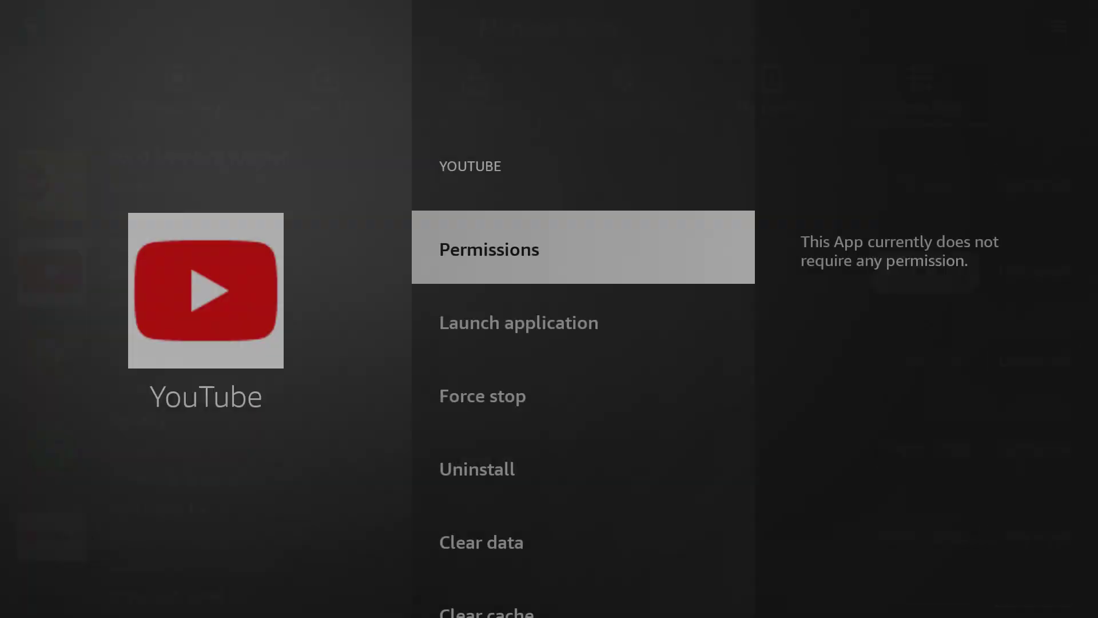
key("Down")
key("Down")
key("Escape")
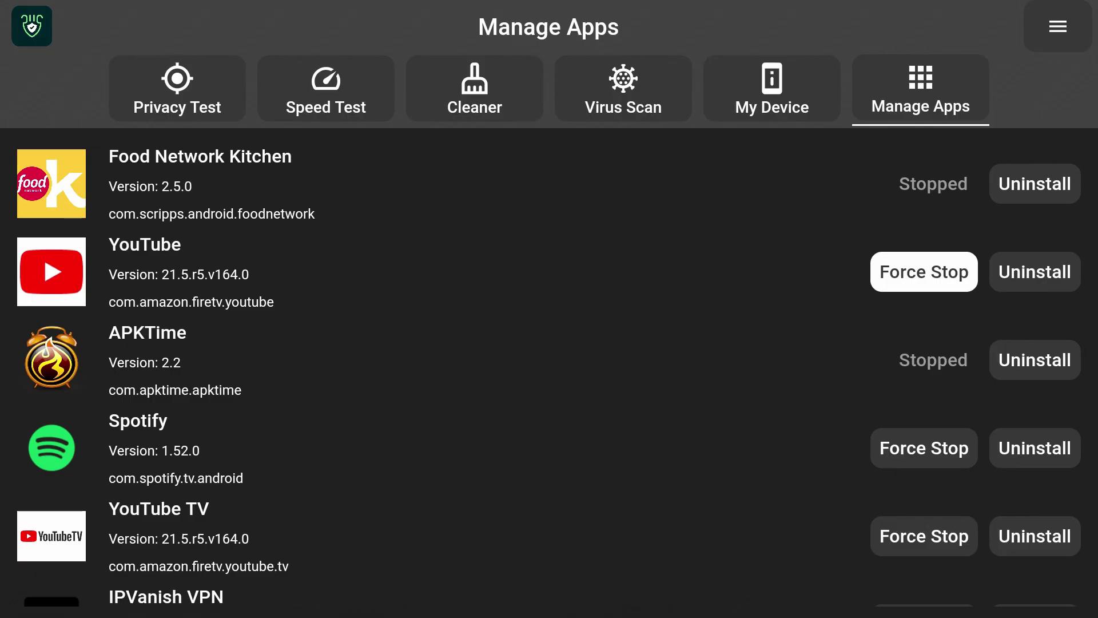
Force-stop Spotify from its app-info screen and return up the installed-apps list
key("Down")
key("Down")
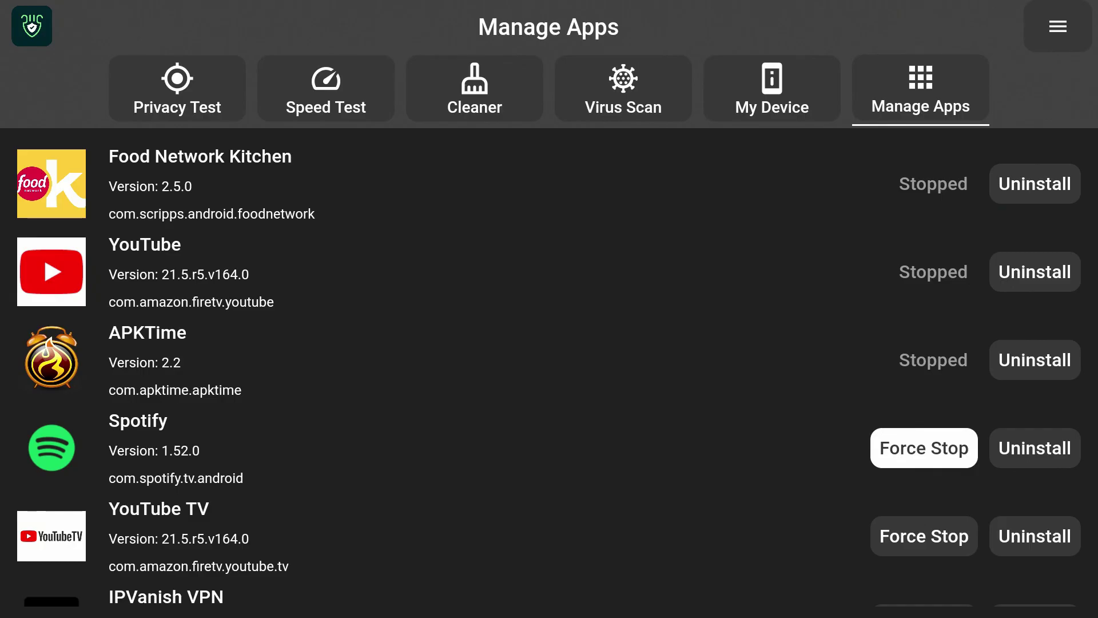
key("Return")
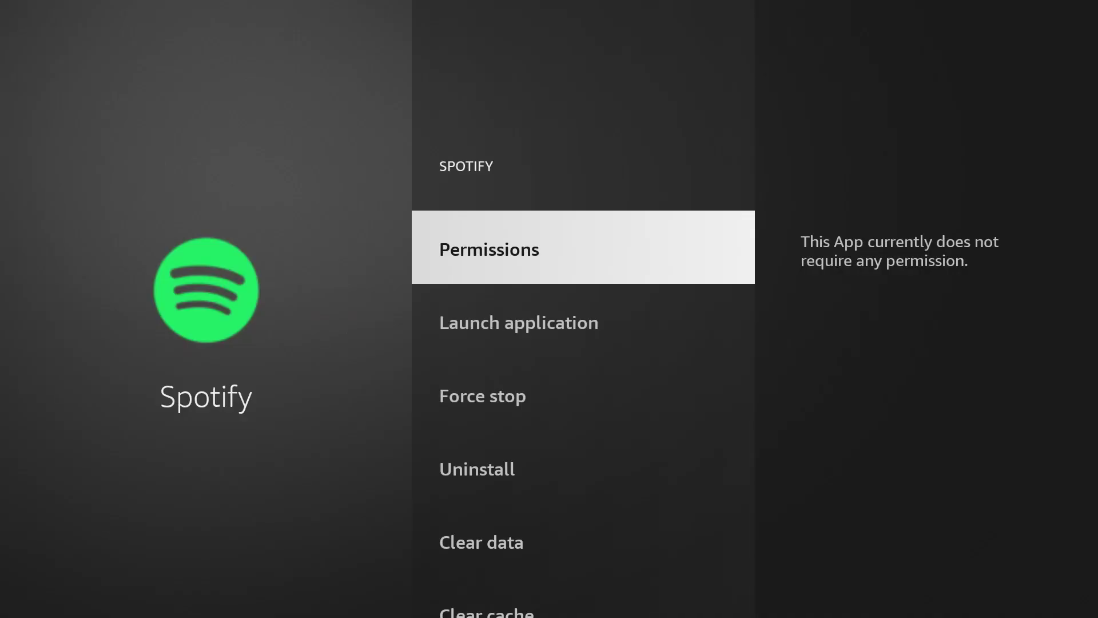
key("Down")
key("Down")
key("Return")
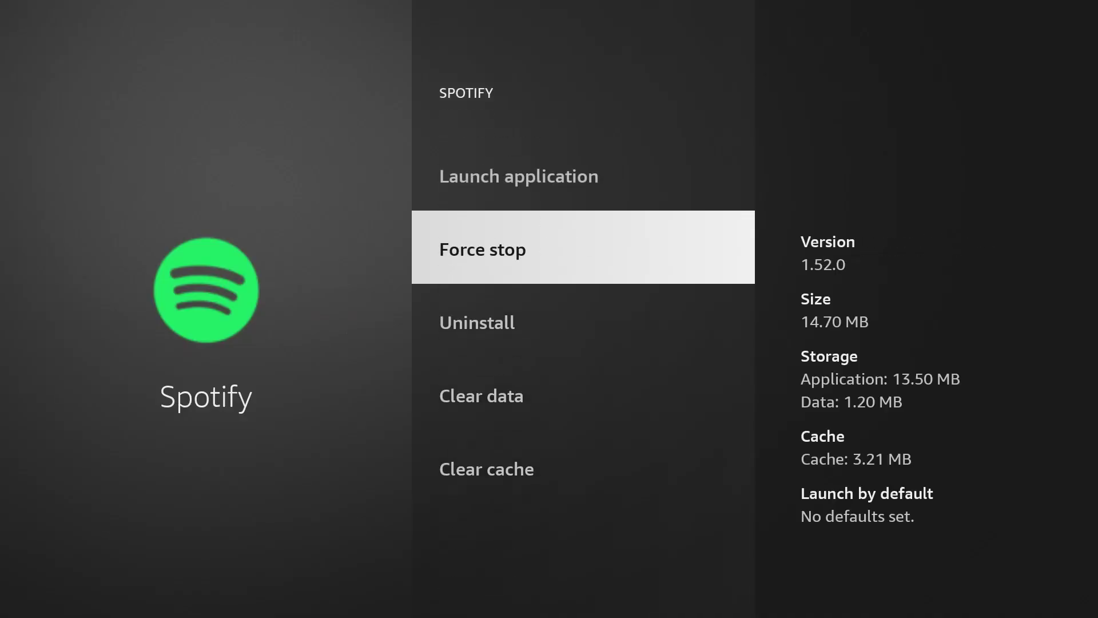
key("Escape")
key("Up")
key("Up")
key("Up")
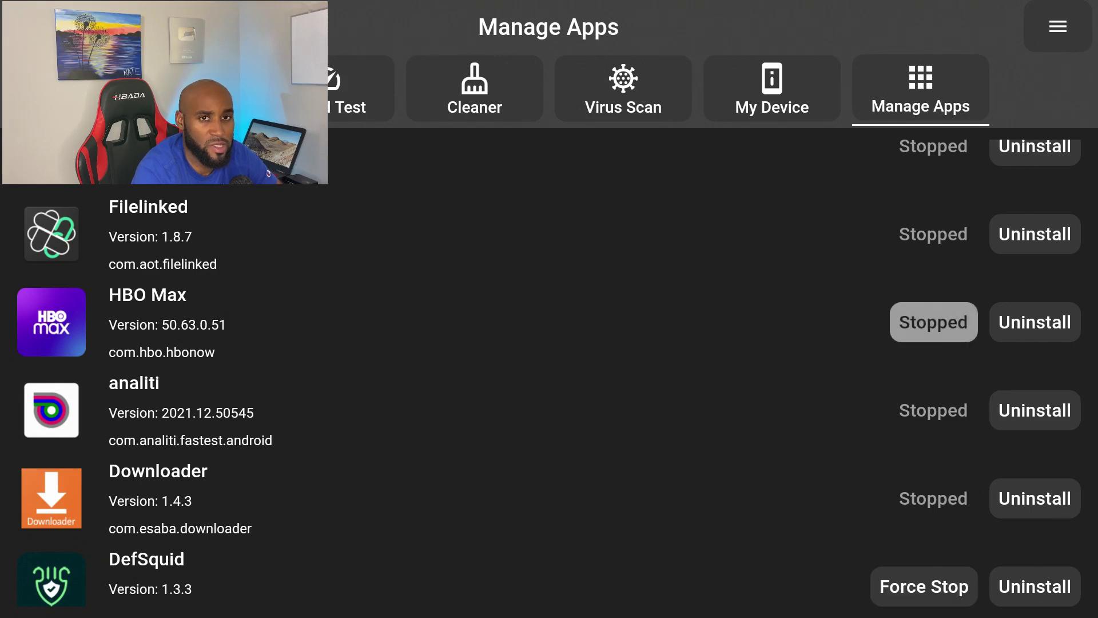
key("Up")
key("Up")
key("Up")
key("Up")
key("Up")
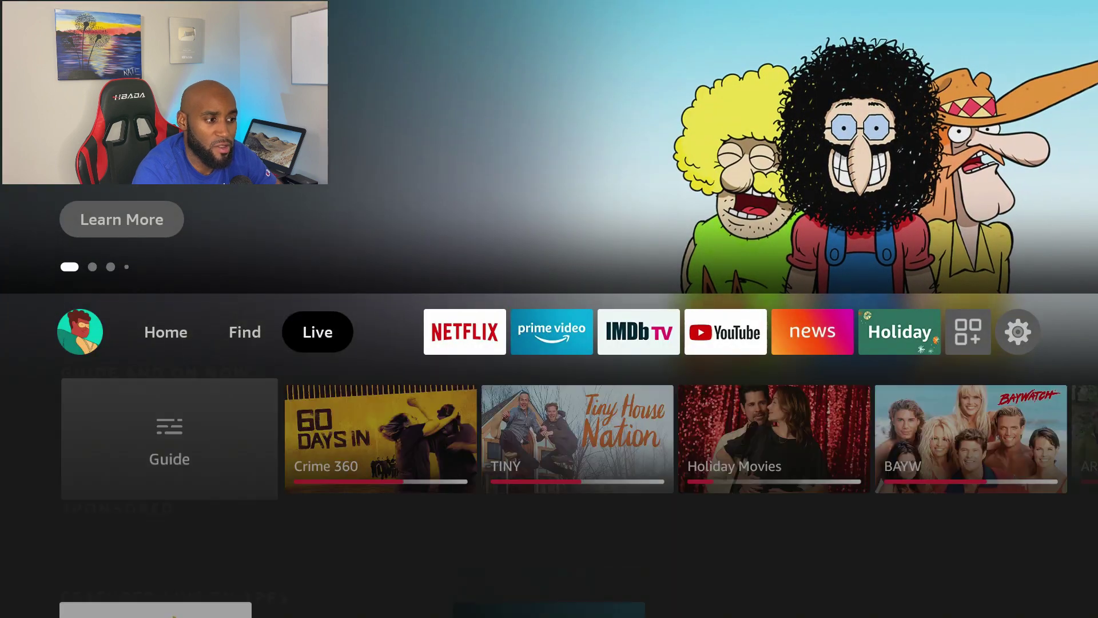
Move from the Fire TV home to the Find section and down to its Search tile
key("Down")
key("Up")
key("Up")
key("Right")
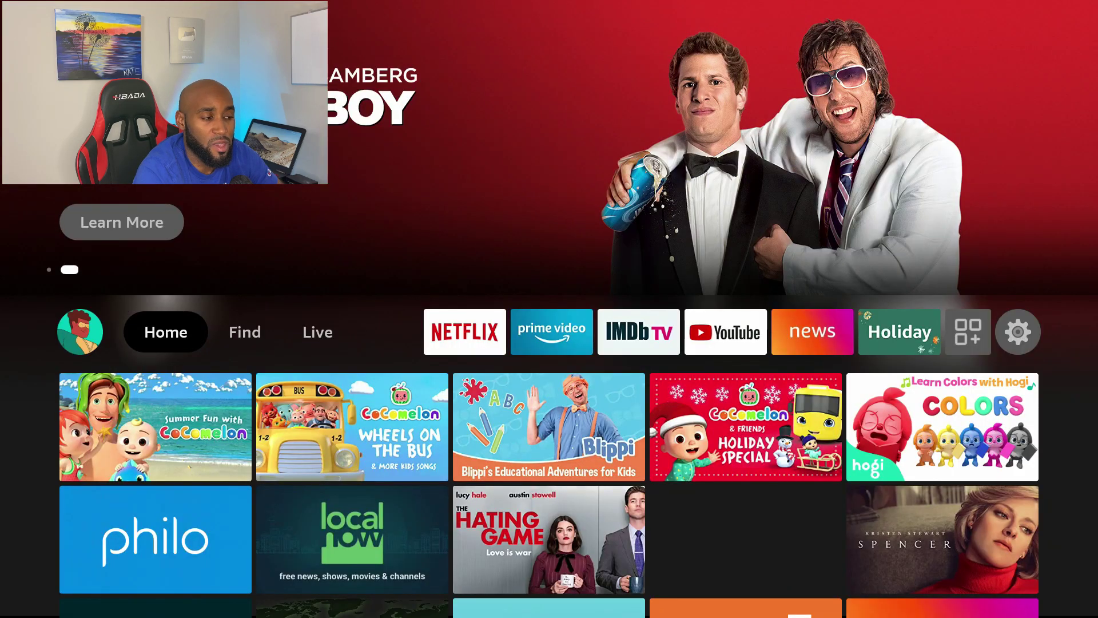
key("Right")
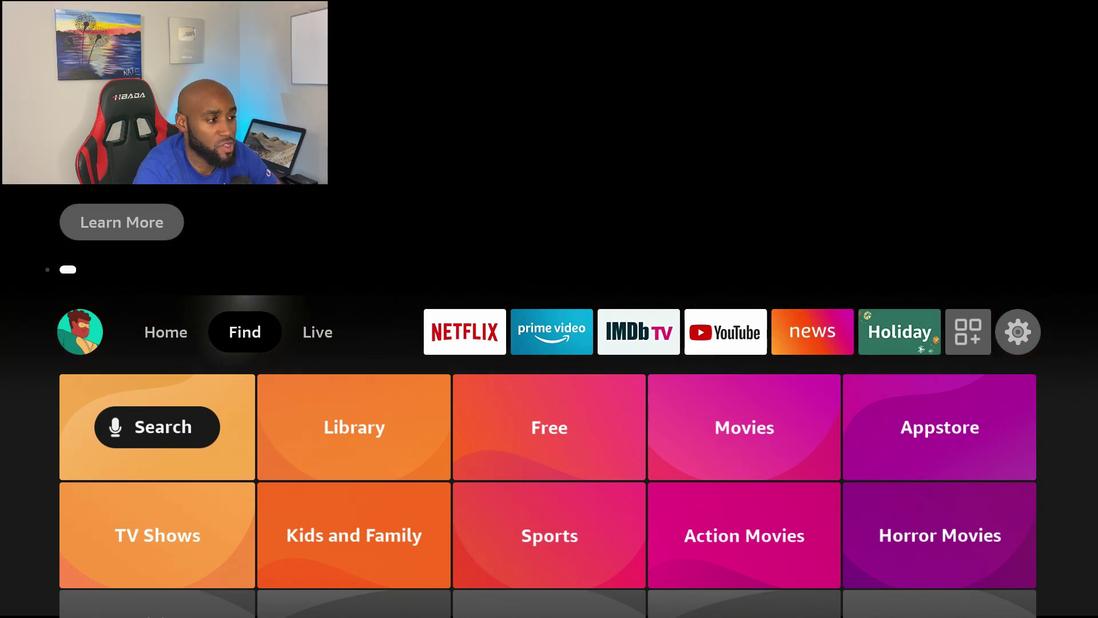
key("Left")
key("Right")
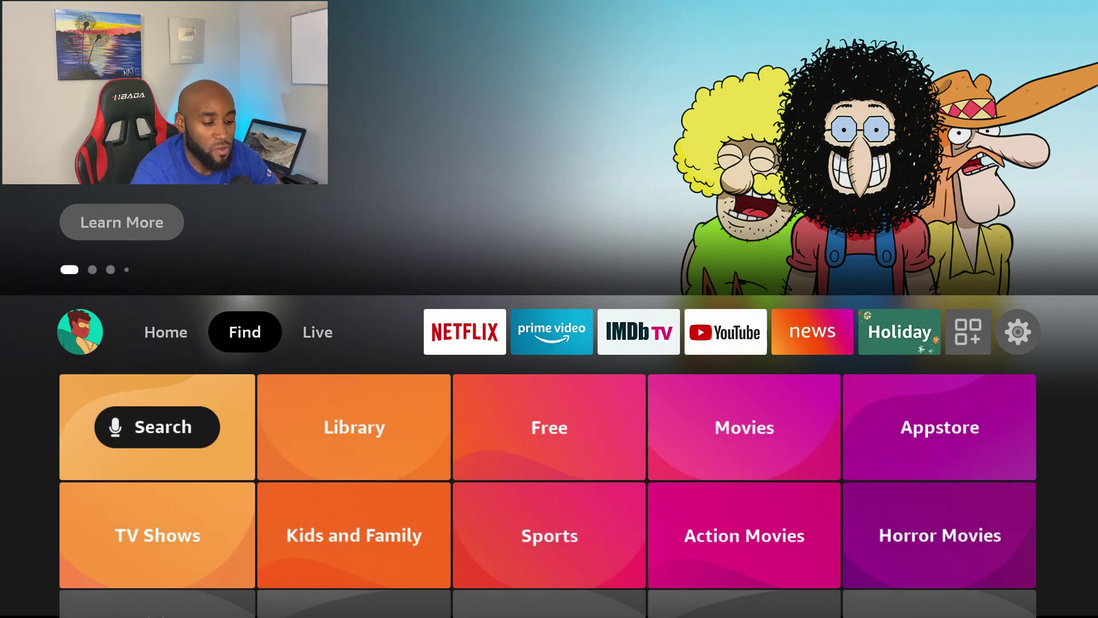
key("Down")
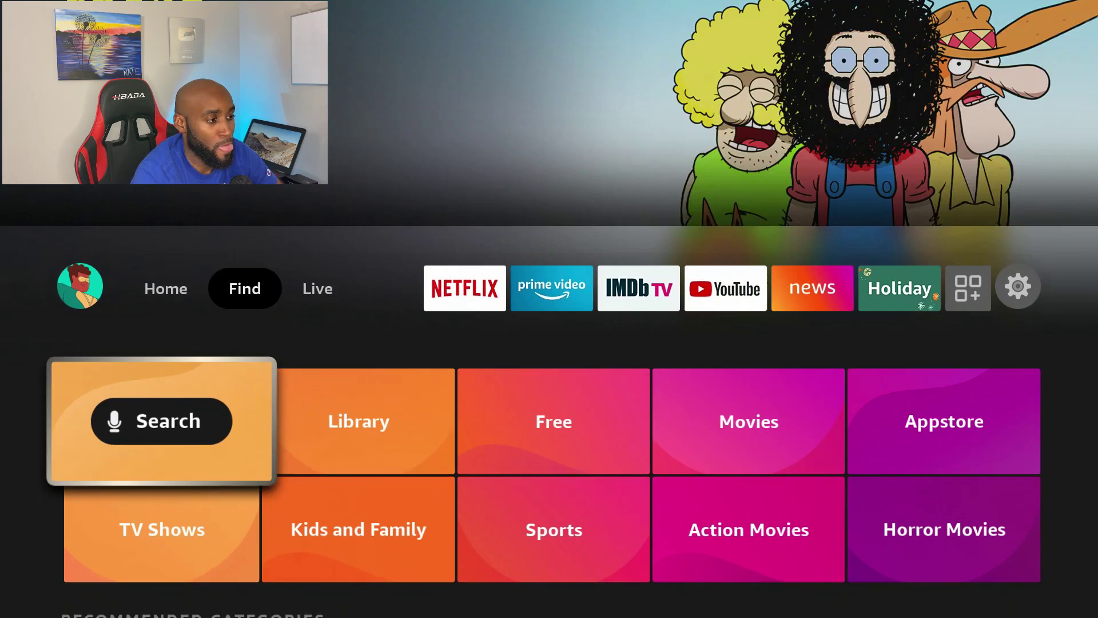
Open Search and enter 'Def' on the on-screen letter keyboard
key("Return")
key("Right")
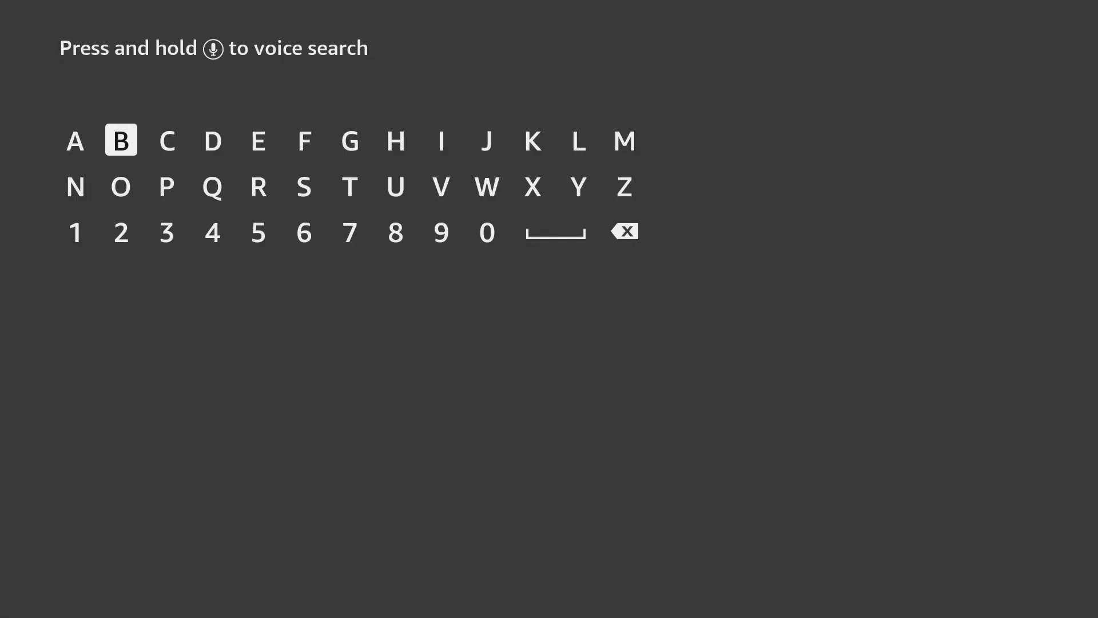
key("Right")
key("Right")
key("Return")
key("Right")
key("Return")
key("Down")
key("Right")
key("Right")
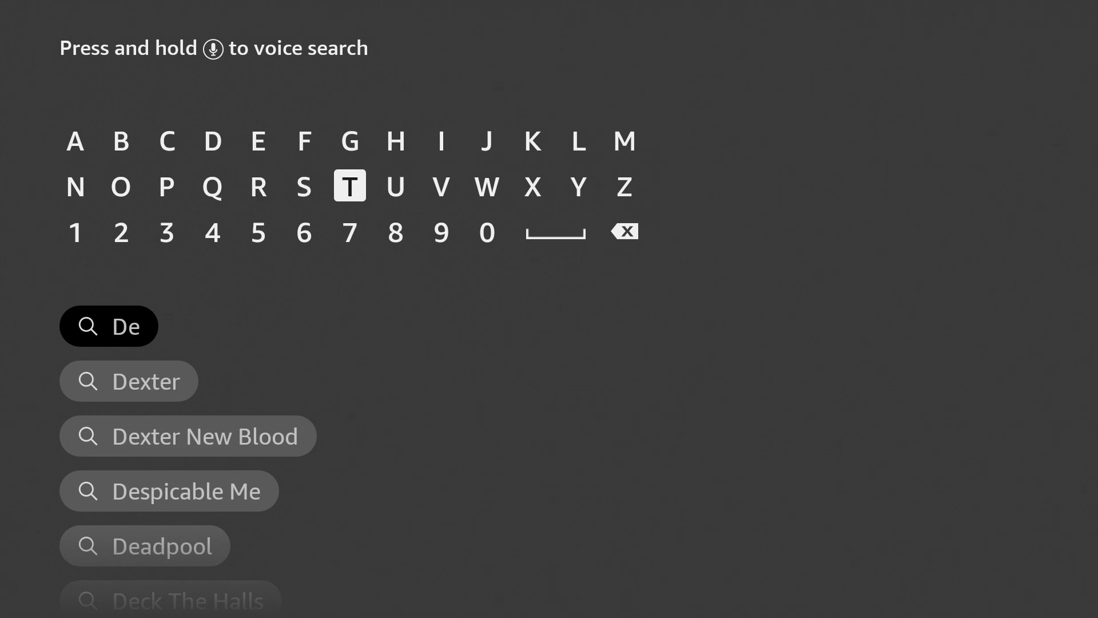
key("Right")
key("Up")
key("Left")
key("Left")
key("Return")
Pick the Defsquid suggestion and queue the DefSquid app download
key("Down")
key("Down")
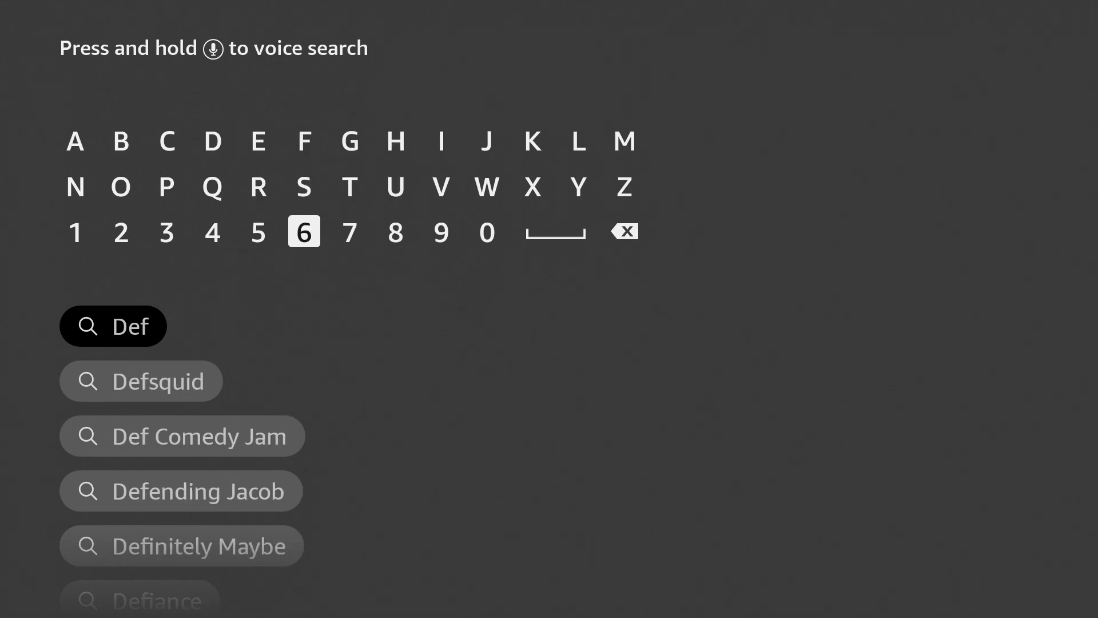
key("Down")
key("Down")
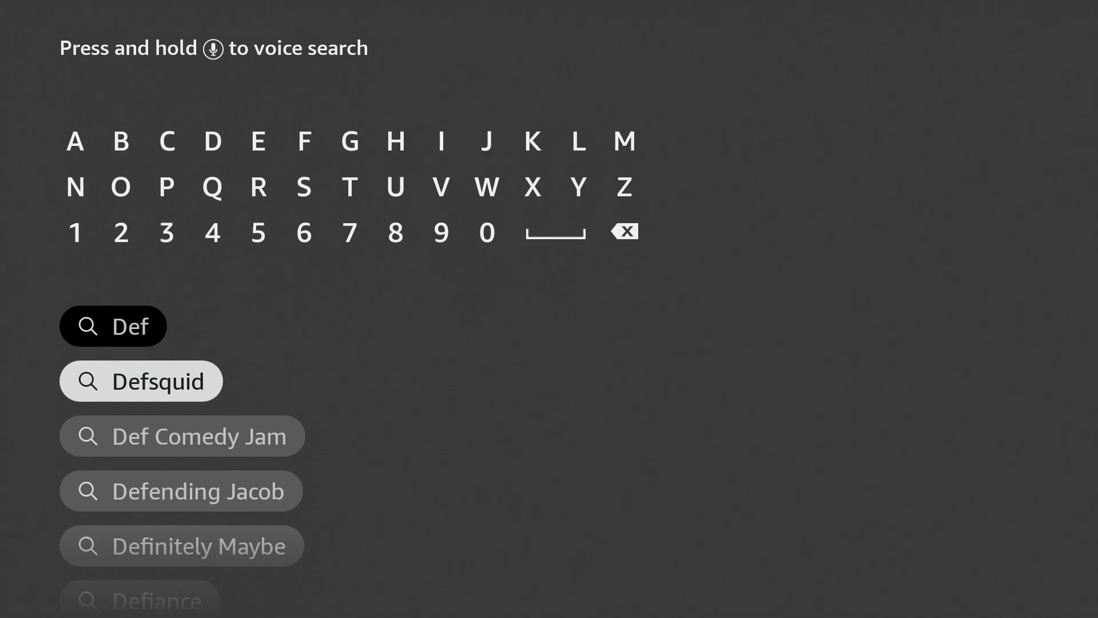
key("Return")
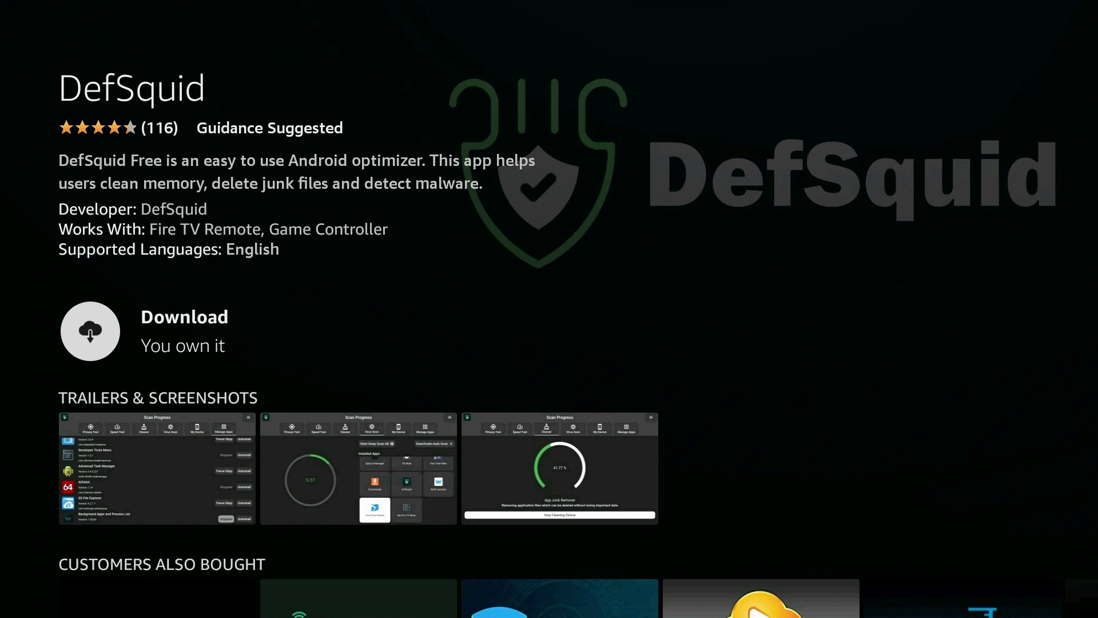
key("Return")
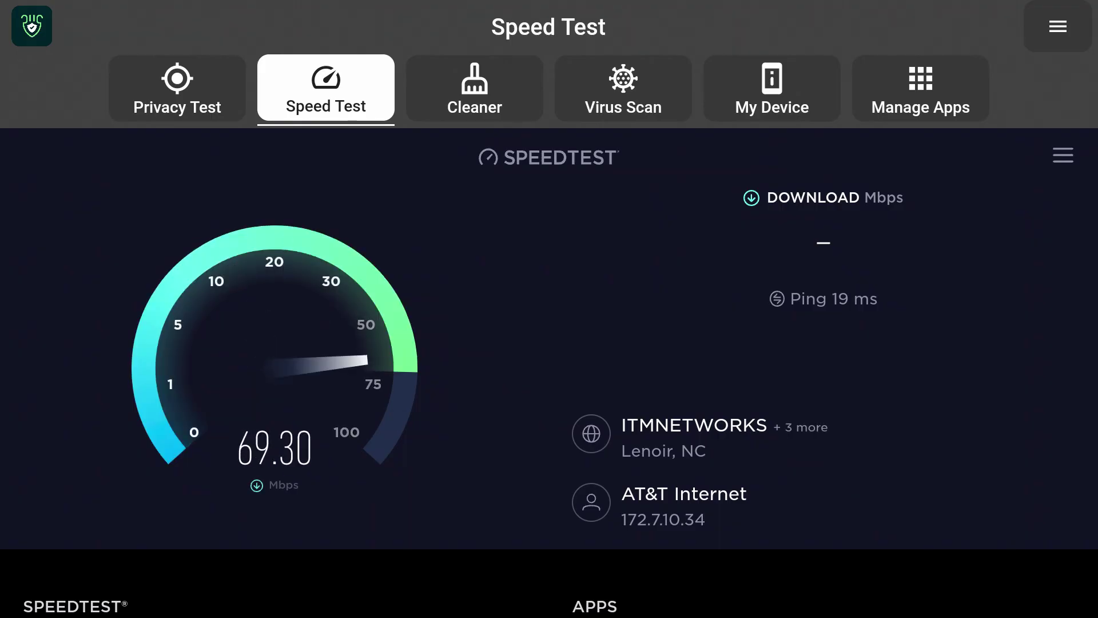
Pass the Cleaner tab to Manage Apps and view DefSquid's About panel from the top menu
key("Right")
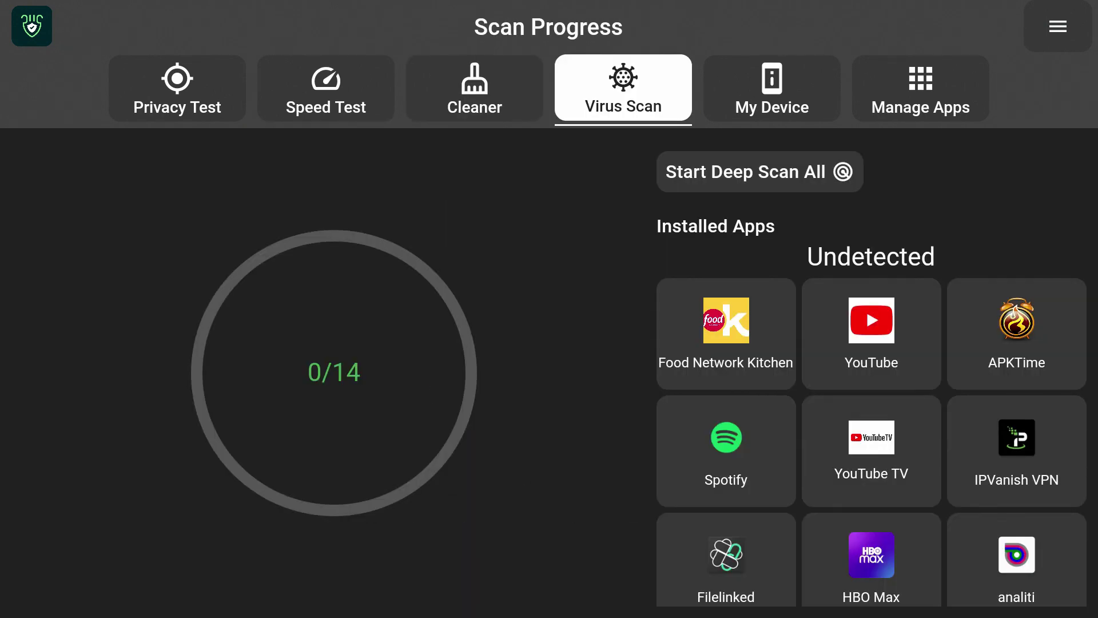
left_click(921, 89)
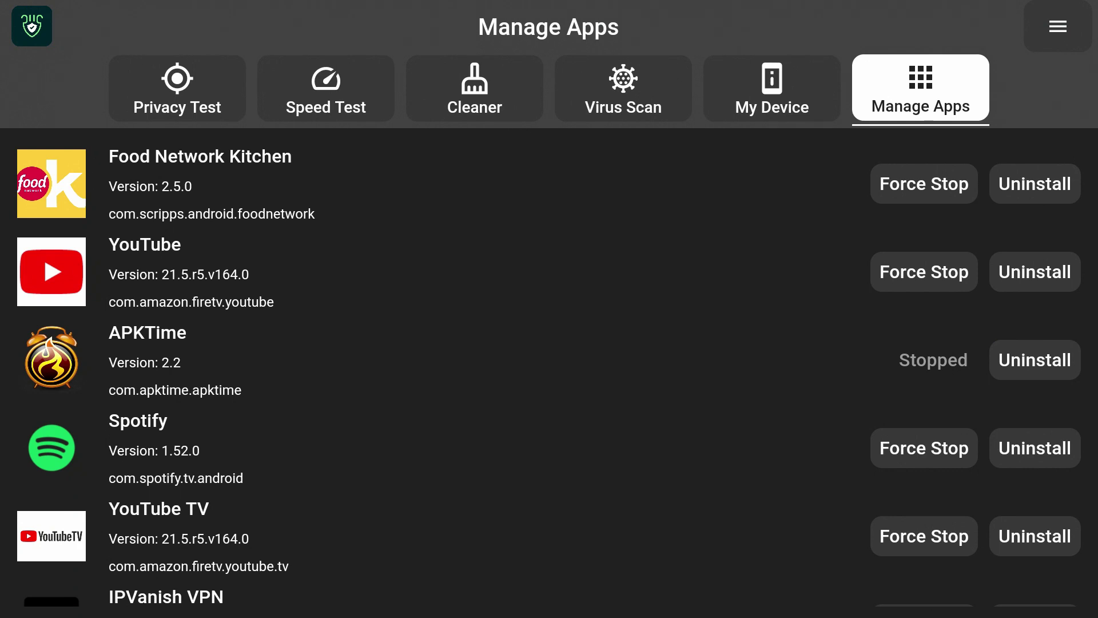
key("Up")
key("Return")
key("Return")
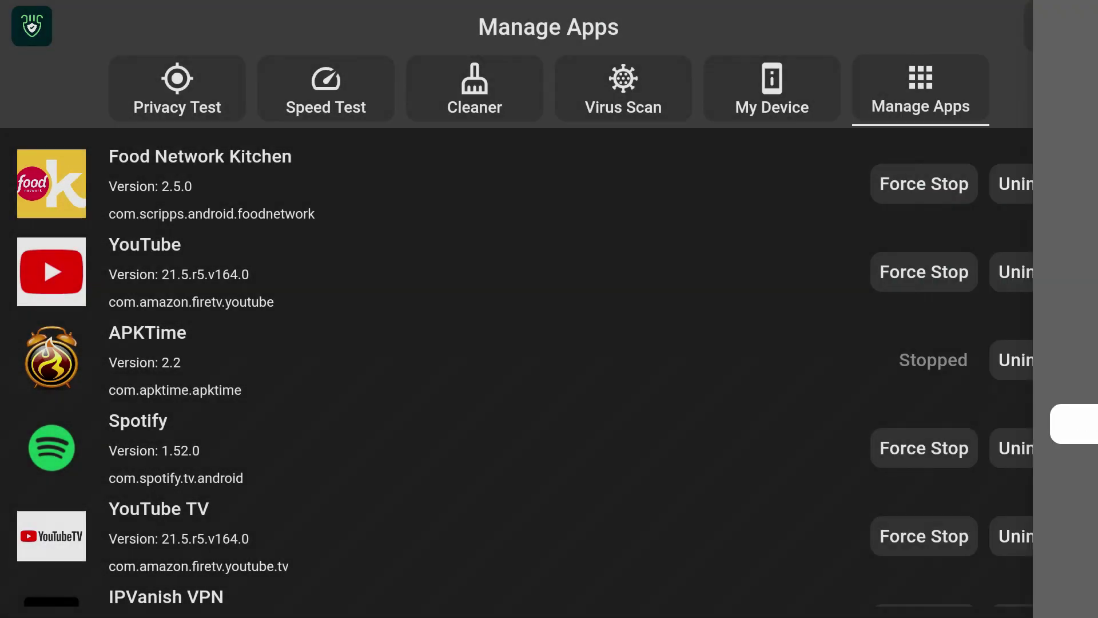